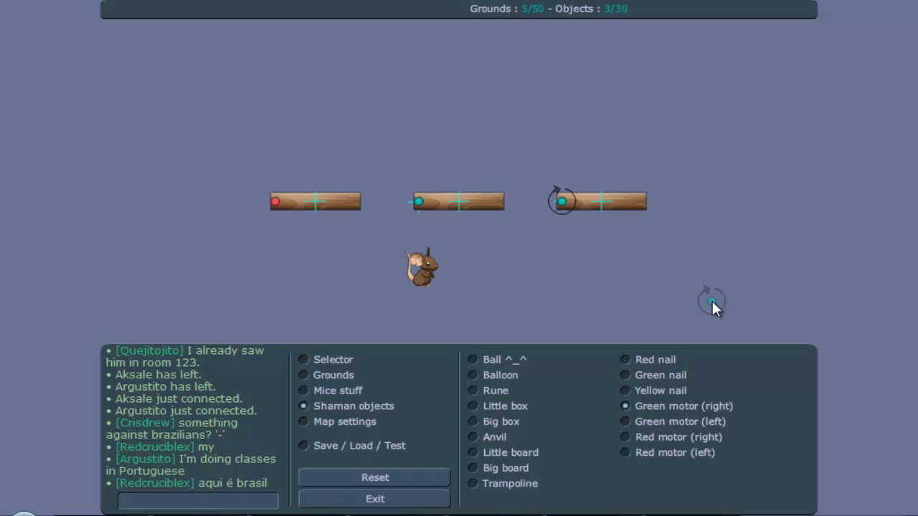
Draw a wooden ground about 786 by 23 along the map's lower edge and move the mice spawn down onto it
click(304, 360)
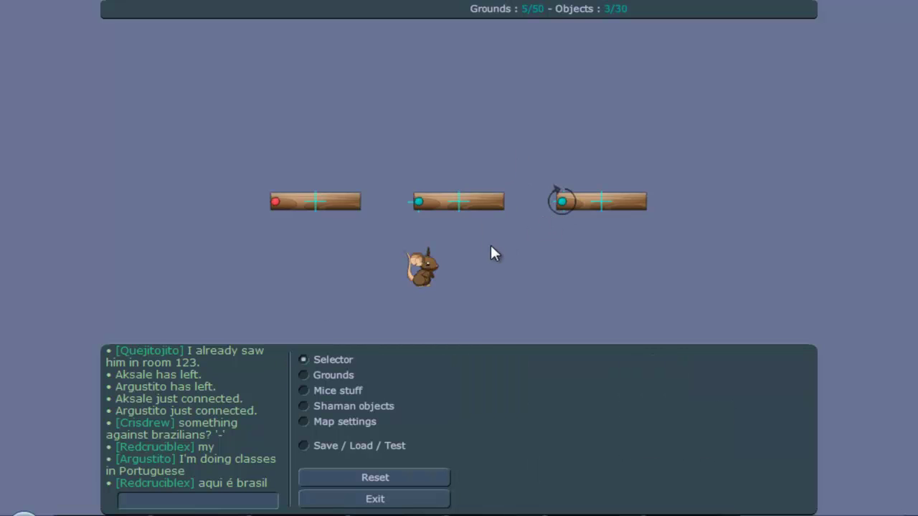
drag(442, 271, 461, 271)
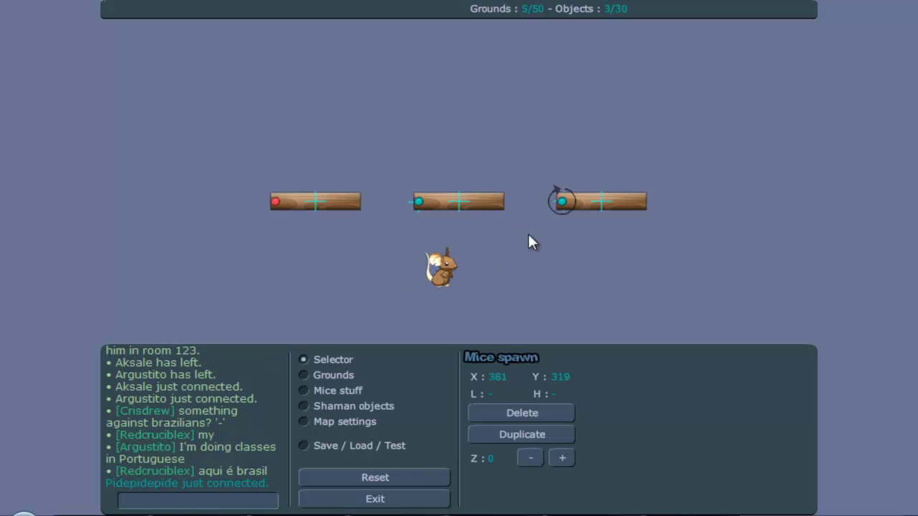
click(315, 377)
drag(110, 331, 812, 343)
click(327, 361)
drag(442, 283, 453, 305)
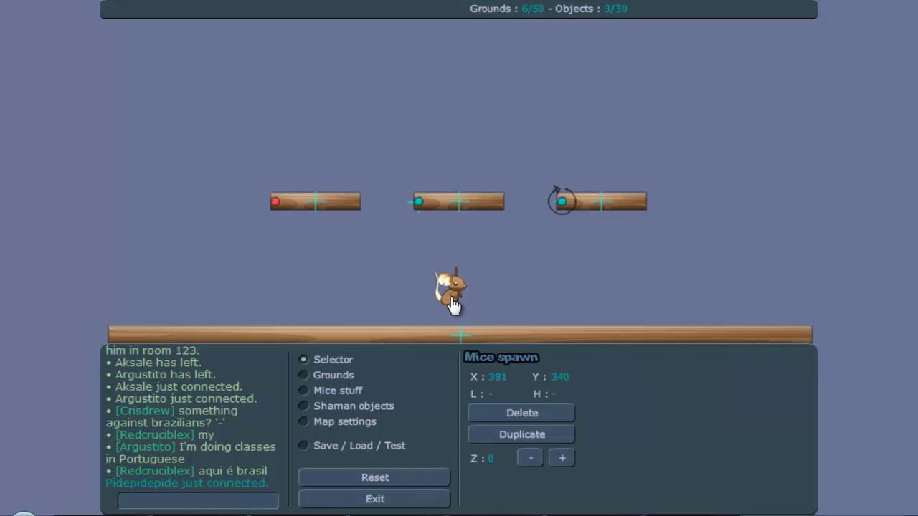
Run the map twice as a validation test to watch the nailed planks move, returning to the editor each time
click(337, 444)
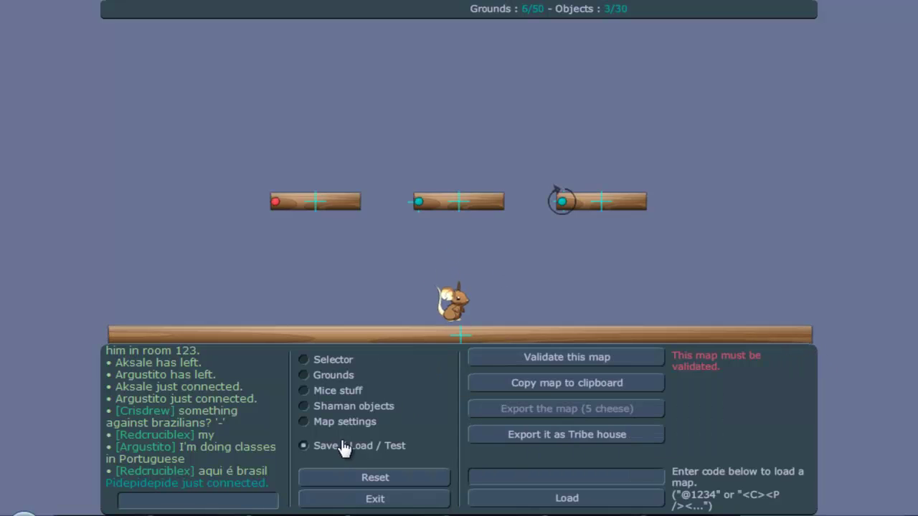
click(551, 365)
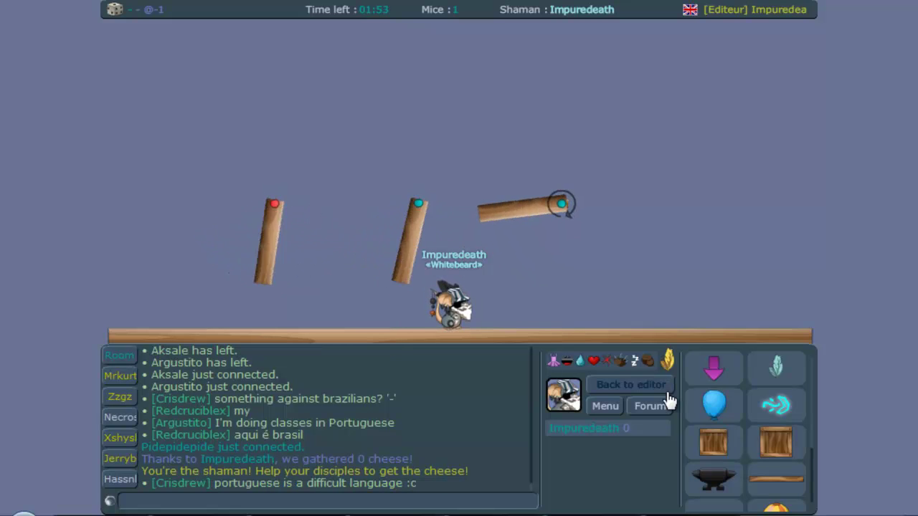
click(630, 385)
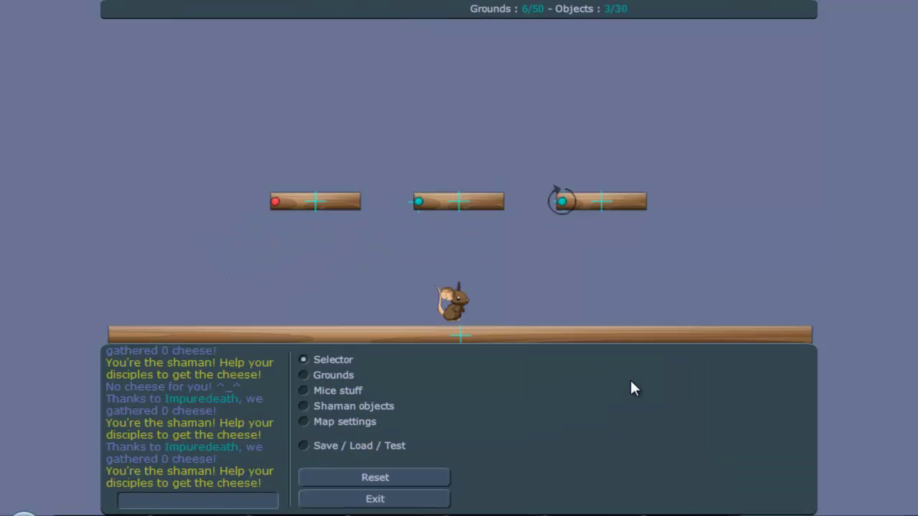
click(374, 446)
click(560, 358)
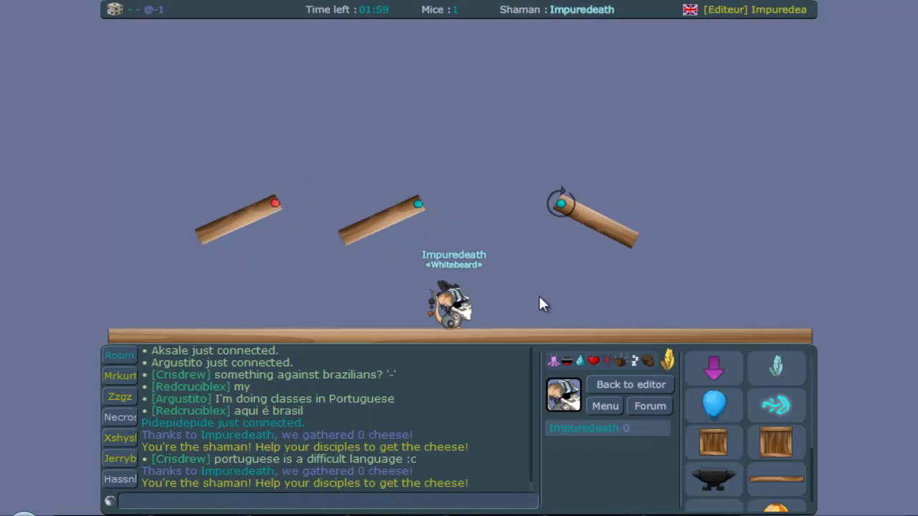
click(609, 385)
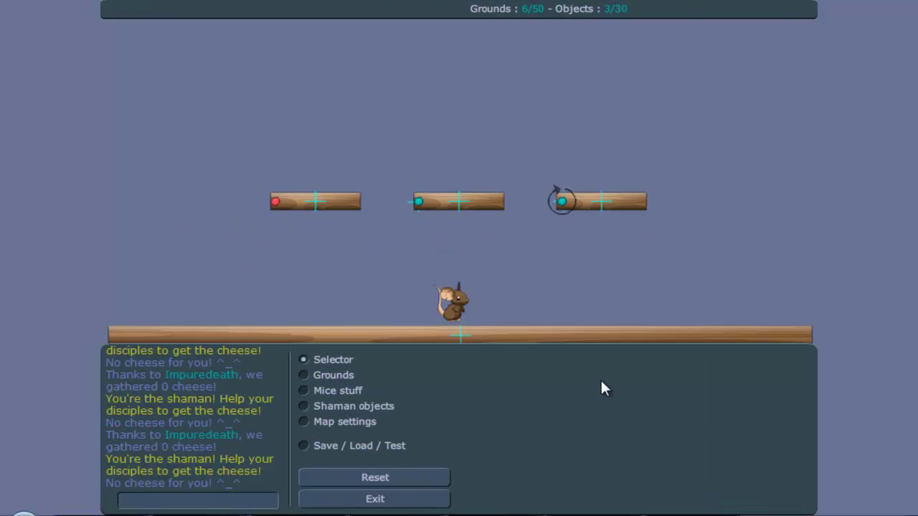
Copy the map code to the clipboard and paste it into a blank Word document
click(378, 441)
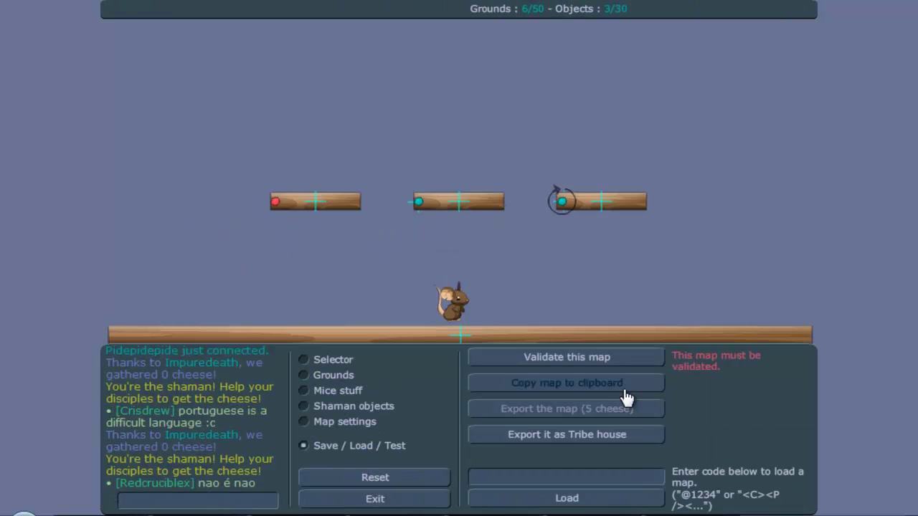
click(577, 392)
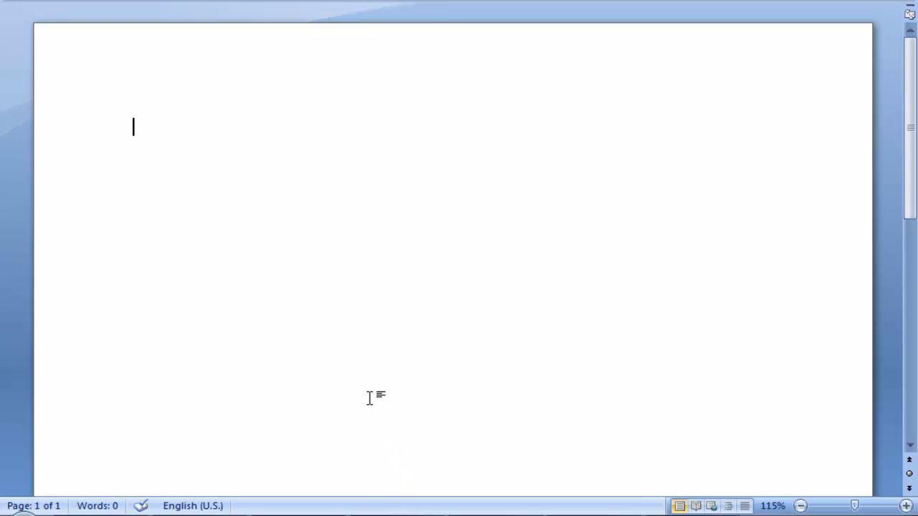
text(<C><P /><Z><S><S Y="235" T="0" P="1,666,0.3,0.2,0,0,0,0" L="100" H="20" X="240" /><S Y="236" T="0" P="1,-666,0.3,0.2,0,0,0,0" L="10" H="10" X="355" /><S Y="235" T="0" P="1,666,0.3,0.2,0,0,0,0" L="100" X="400" H="20" /><S Y="235" T="0" P="1,-666,0.3,0.2,0,0,0,0" L="10" X="517" H="10" /><S Y="235" T="0" P="1,666,0.3,0.2,0,0,0,0" L="100" H="20" X="559" /><S Y="391" T="0" P="0,0,0.3,0.2,0,0,0,0" L="786" X="402" H="23" /></S><D><DS Y="359" X="394" /></D><O><O Y="235" P="0" X="195" C="11" /><O Y="235" P="0" X="355" C="14" /><O Y="235" P="0" X="515" C="15" /></O></Z></C>)
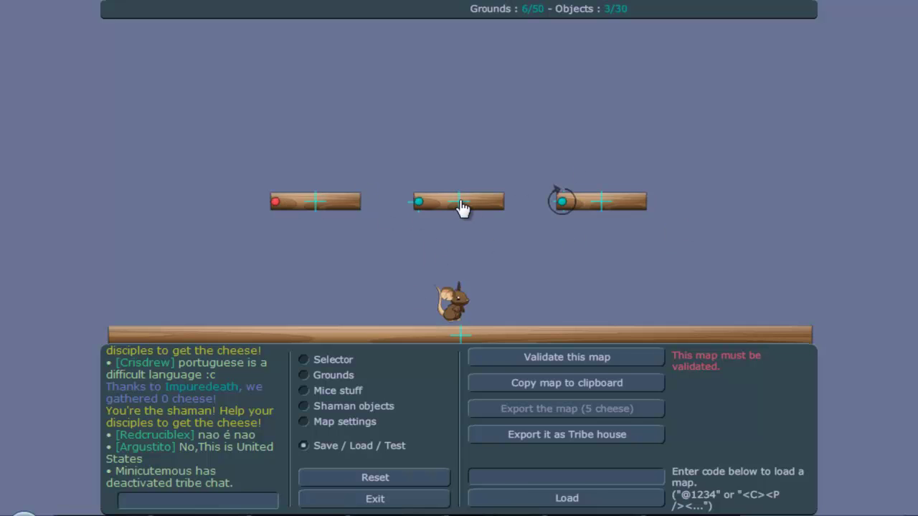
Return to the map editor and inspect the X and Y coordinates of the red nail and the green nail
click(310, 363)
click(276, 204)
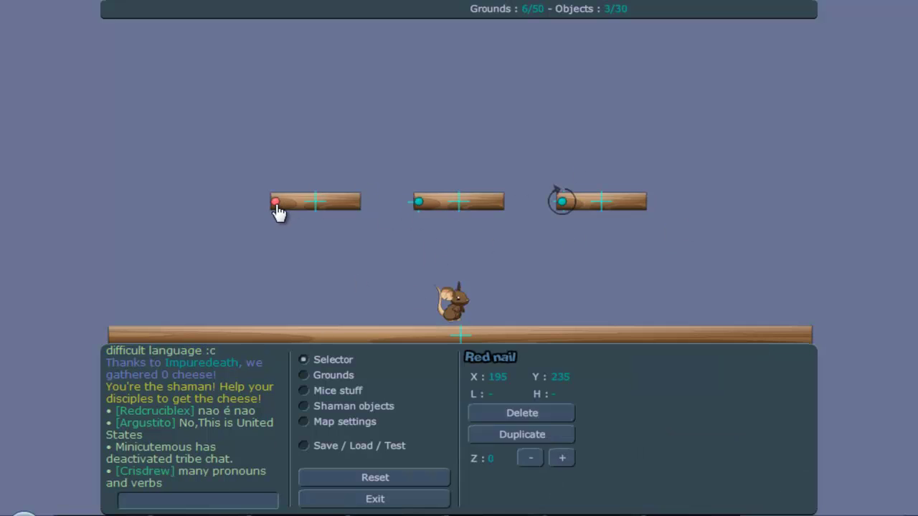
drag(512, 381, 463, 375)
drag(578, 377, 546, 390)
click(419, 201)
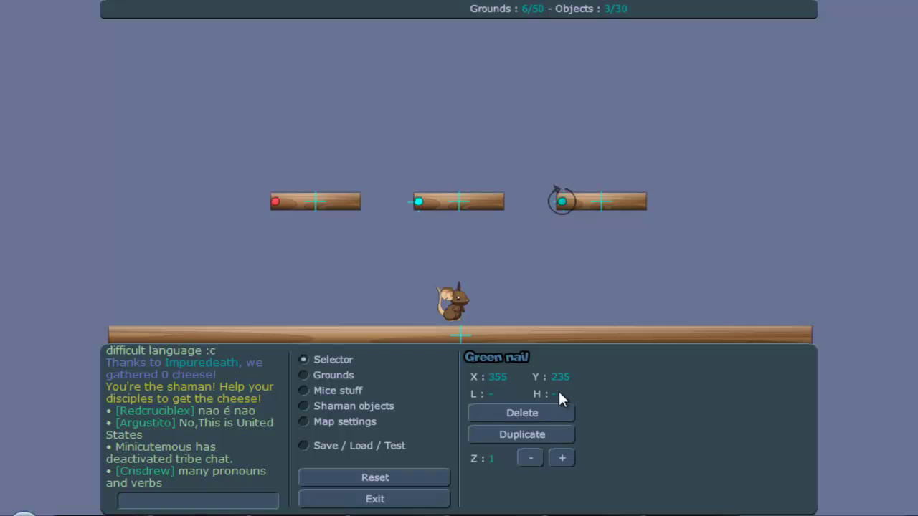
click(276, 204)
click(501, 376)
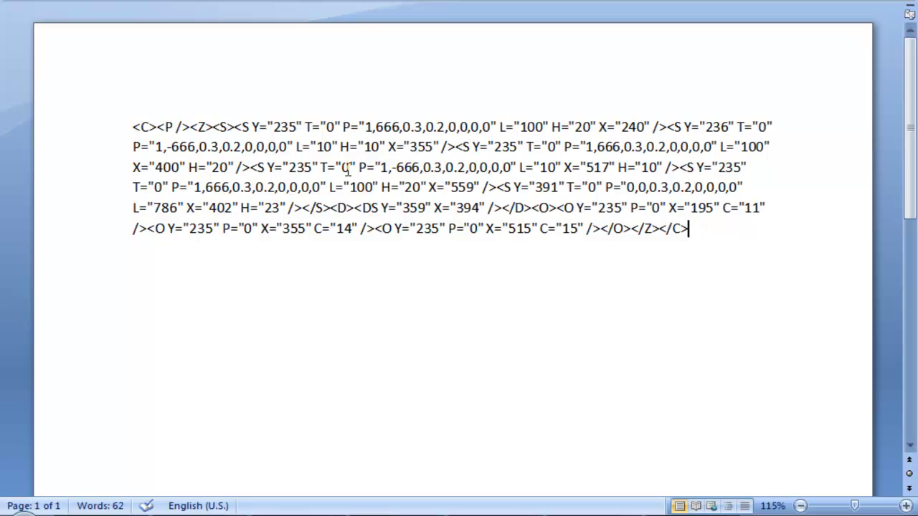
Switch to Word and locate the red nail's object entry in the map code by comparing its coordinates with the editor
drag(569, 207, 113, 74)
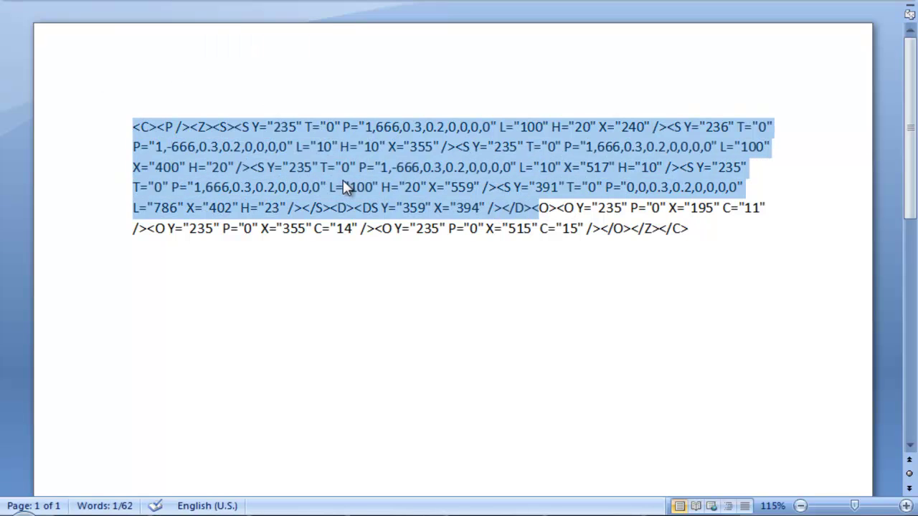
click(585, 205)
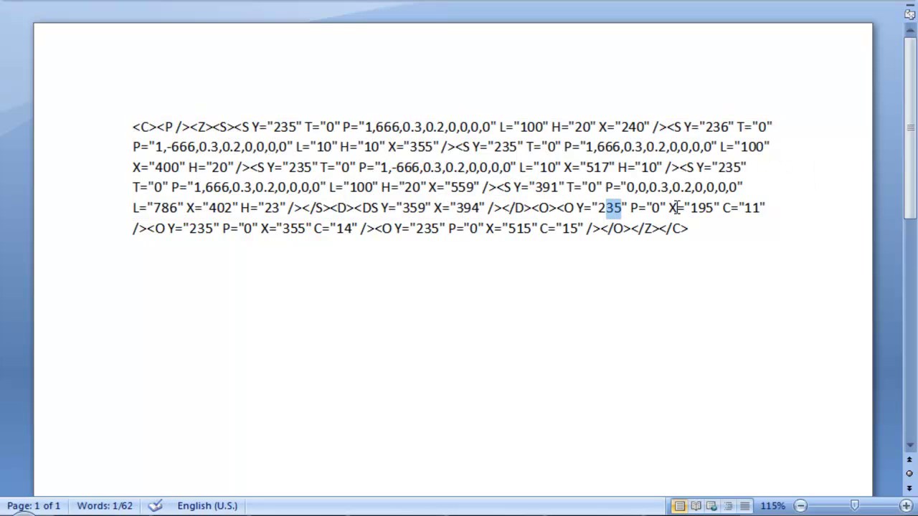
drag(712, 208, 706, 208)
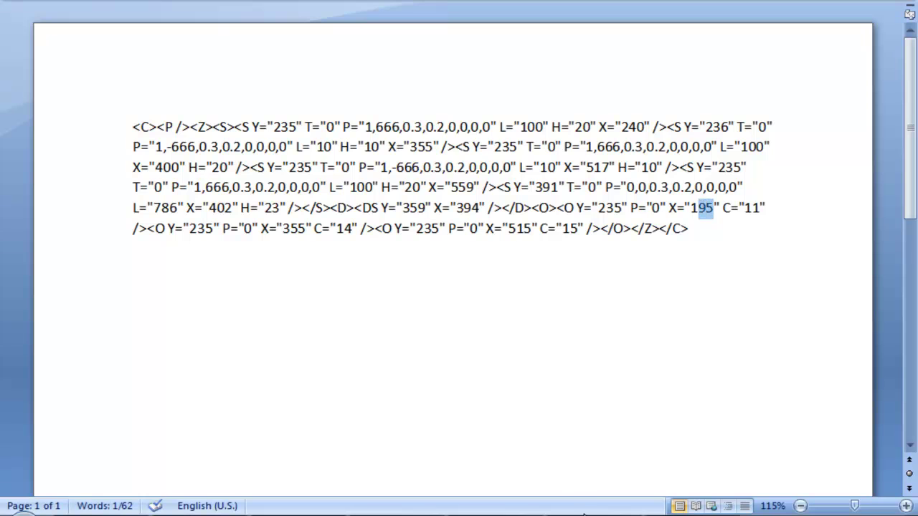
click(684, 208)
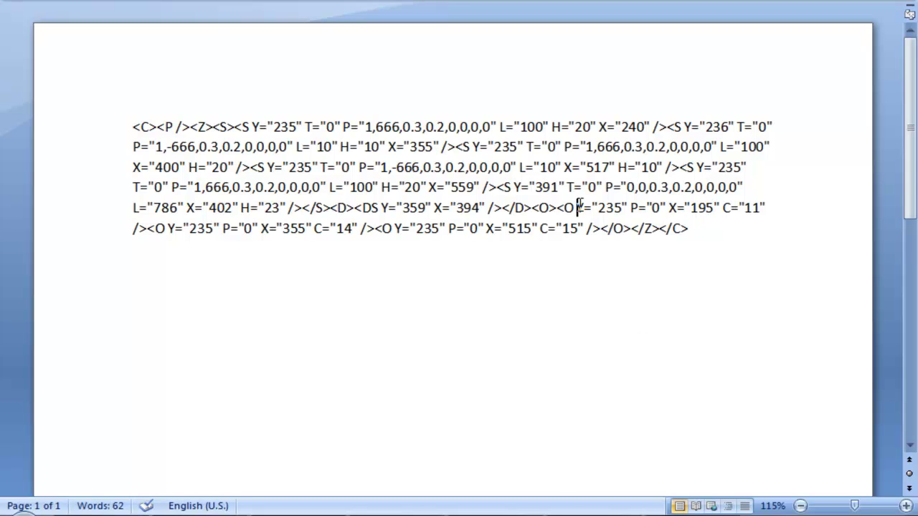
drag(578, 207, 165, 229)
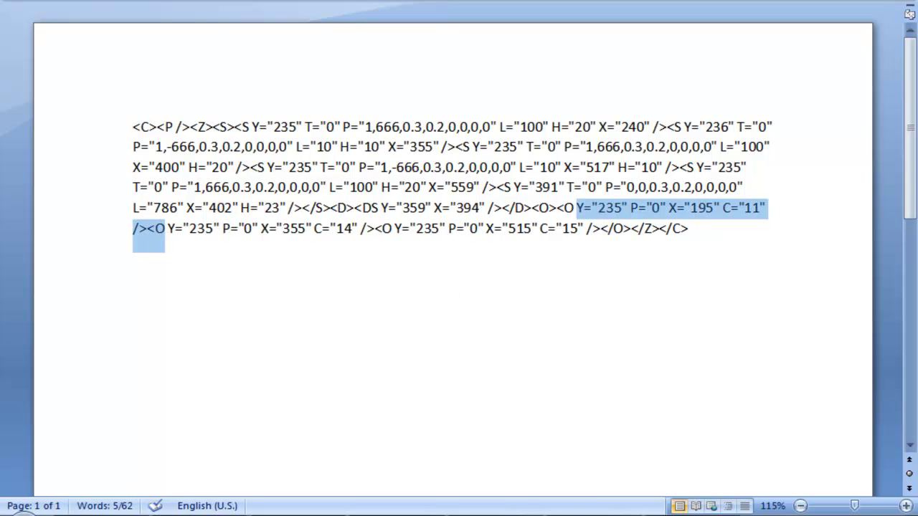
key(alt+Tab)
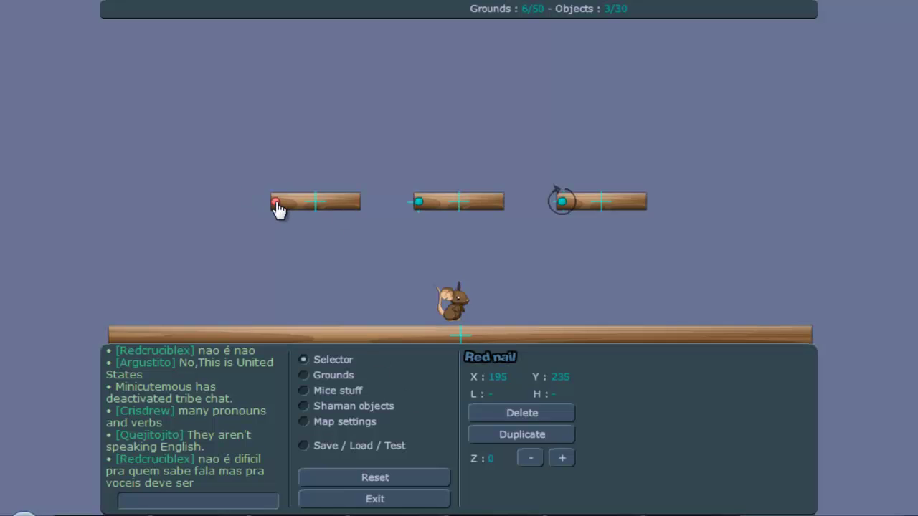
key(alt+Tab)
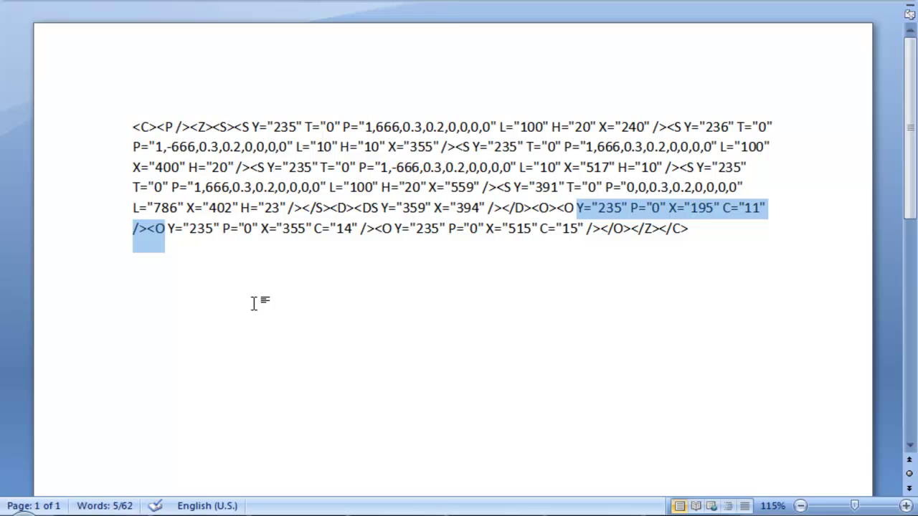
click(208, 228)
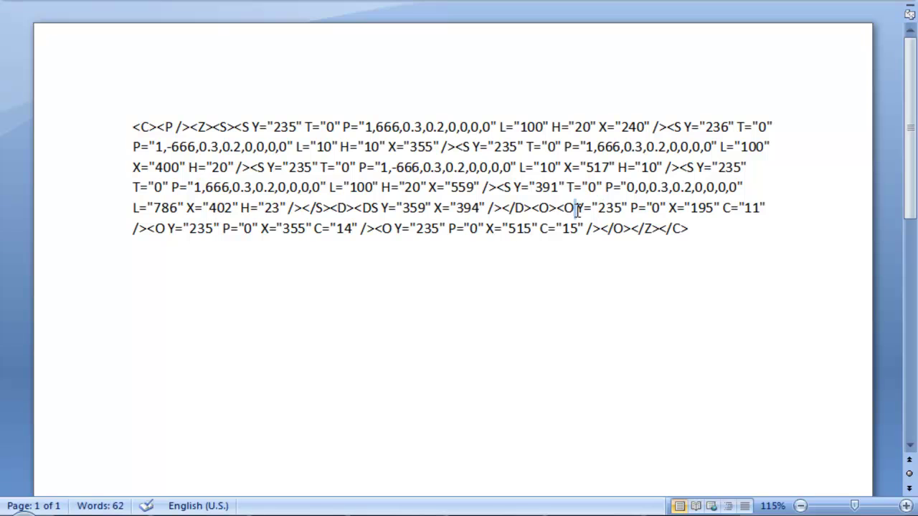
drag(577, 210, 171, 231)
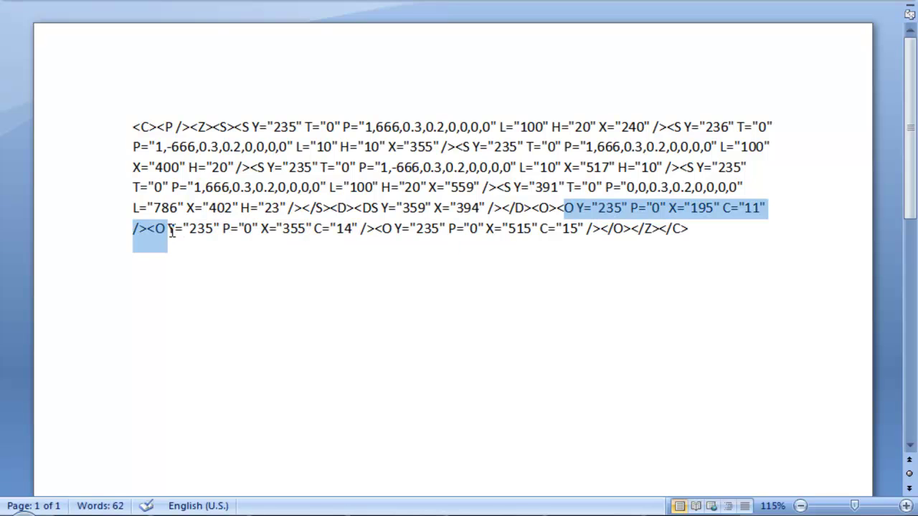
click(578, 237)
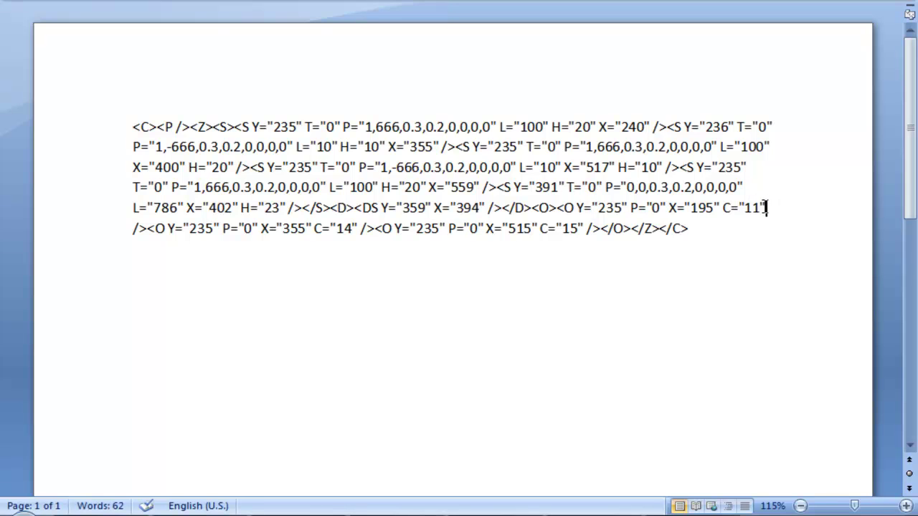
Duplicate the C="11" attribute in the red nail's entry and rename the copy as Mv
drag(766, 208, 740, 207)
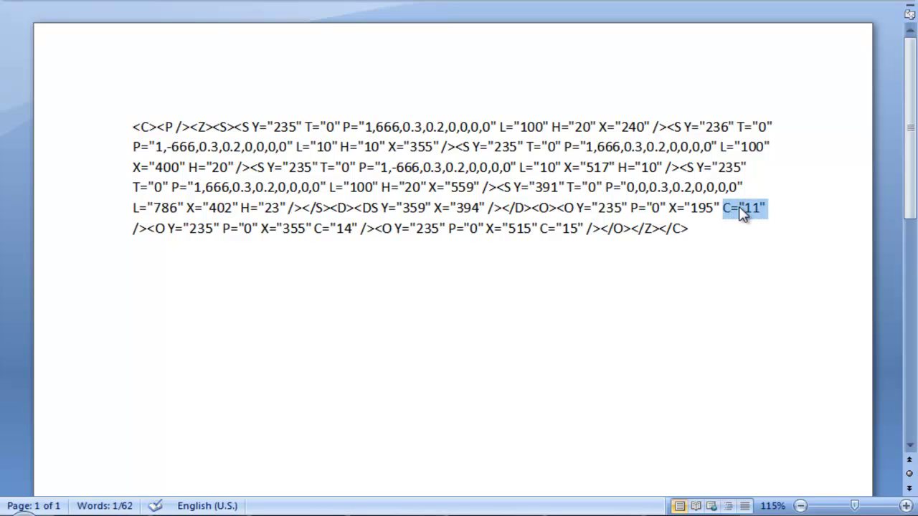
click(769, 207)
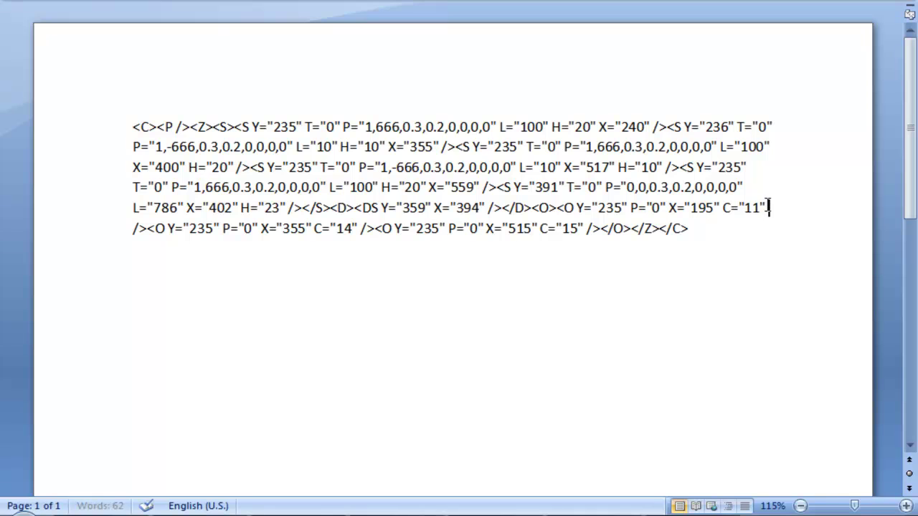
text(C="11")
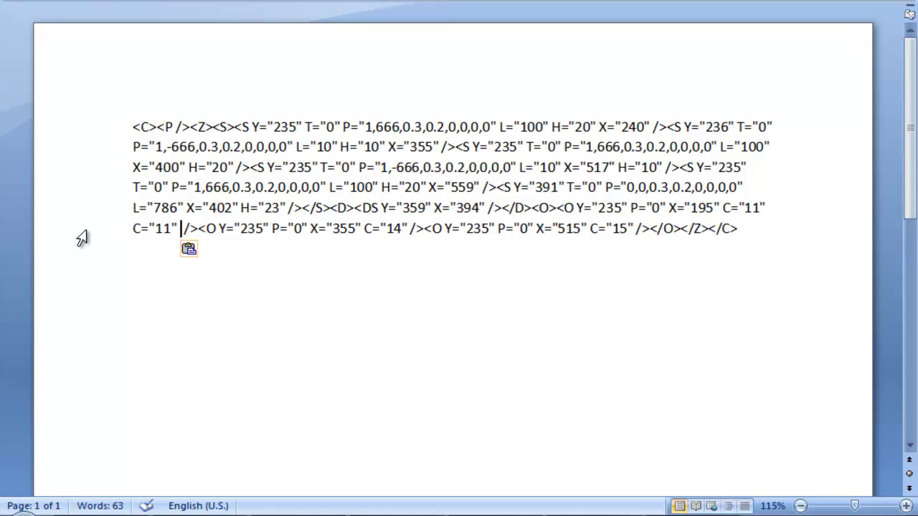
double_click(138, 228)
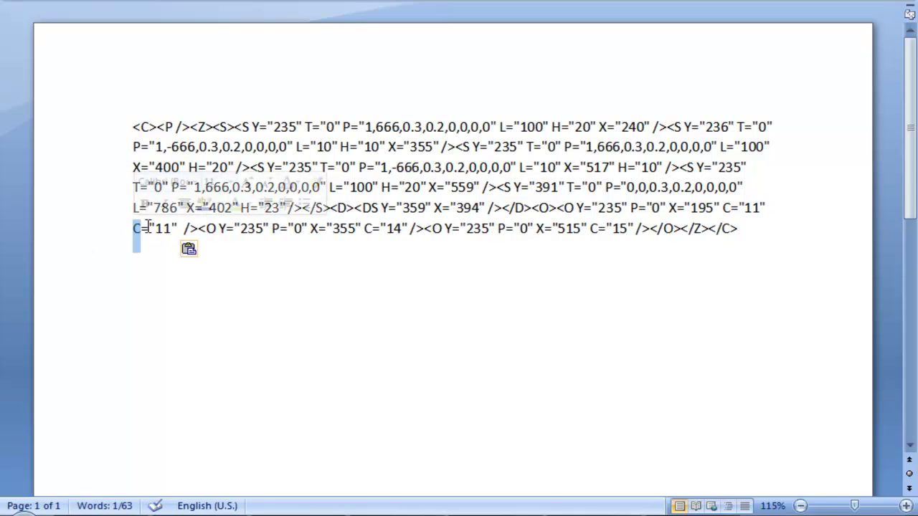
text(MX)
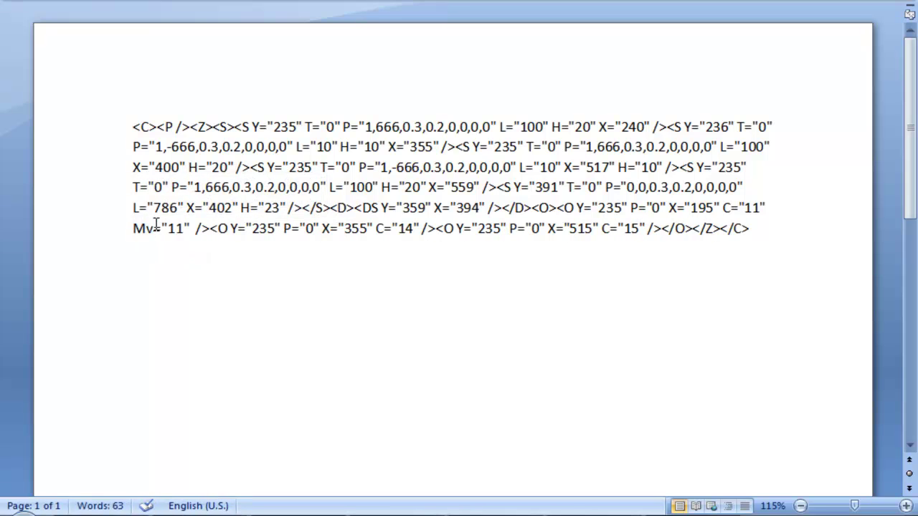
Duplicate the Mv="11" attribute directly after itself in the red nail's entry and rename the copy as Mp
drag(195, 228, 133, 228)
key(ctrl+c)
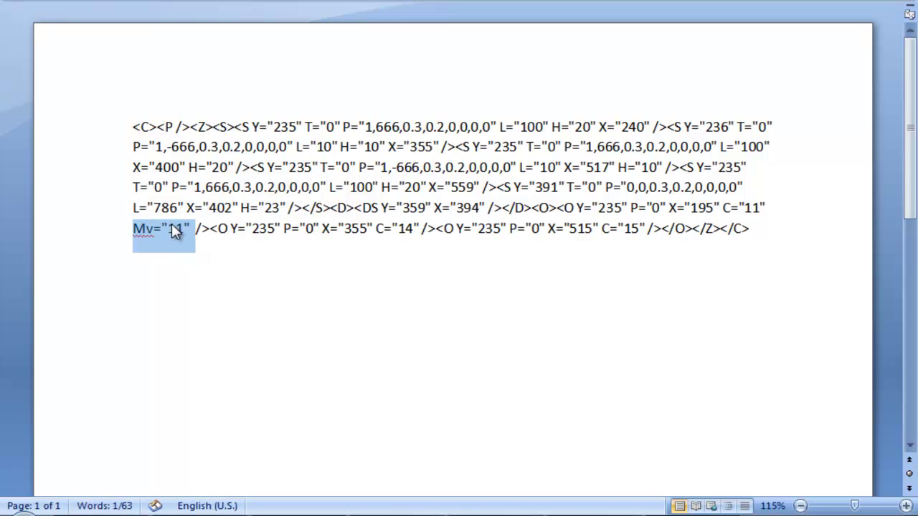
click(195, 228)
key(ctrl+v)
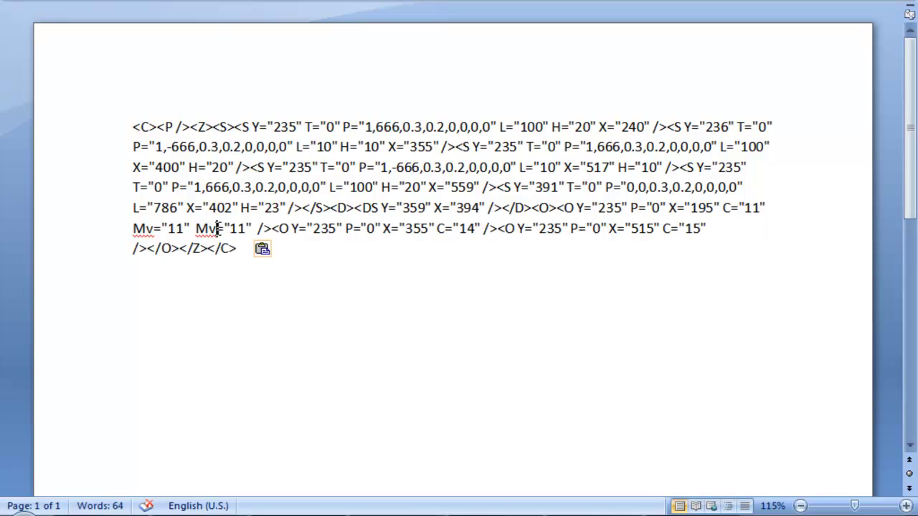
drag(207, 228, 213, 228)
text(p)
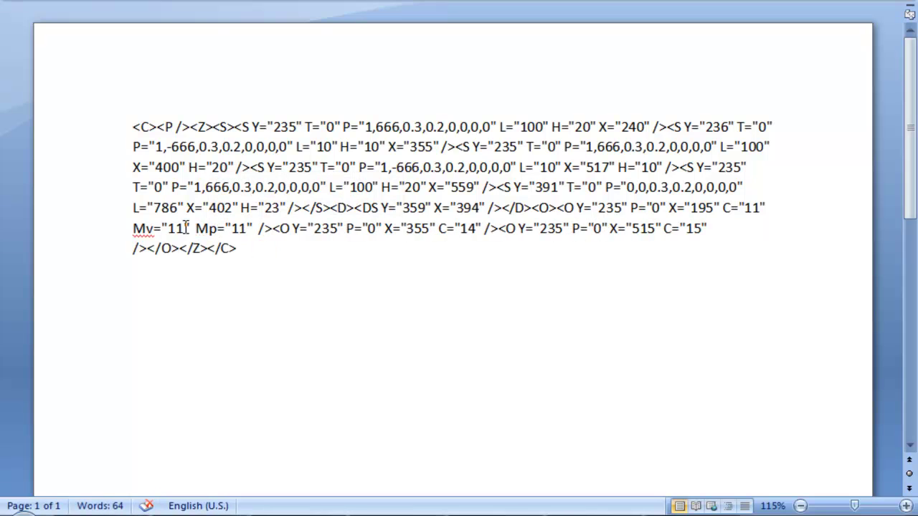
Set Mv to 10000 and Mp to 200 in the red nail's entry of the map code
drag(185, 228, 151, 228)
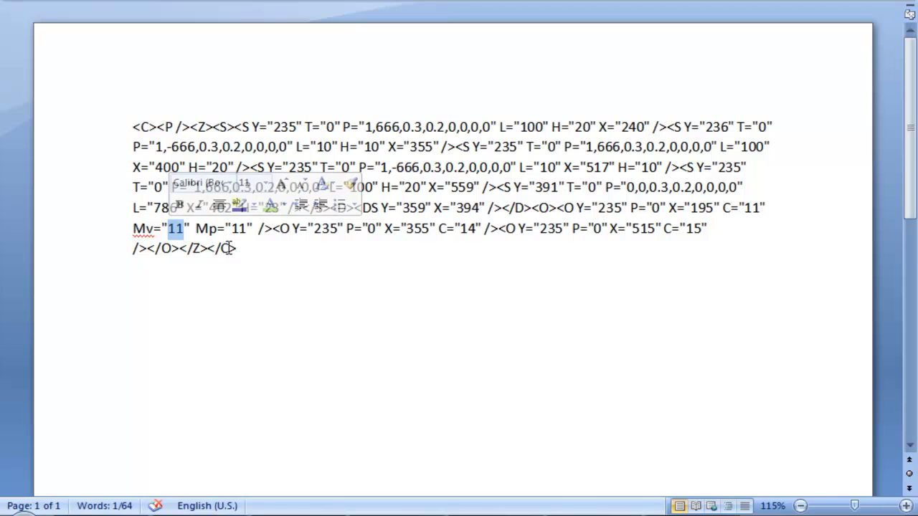
text(10000)
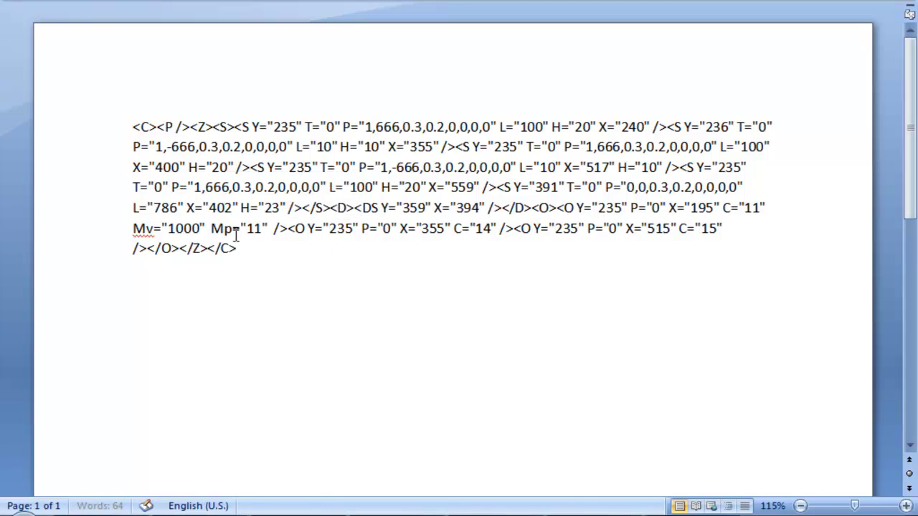
double_click(260, 230)
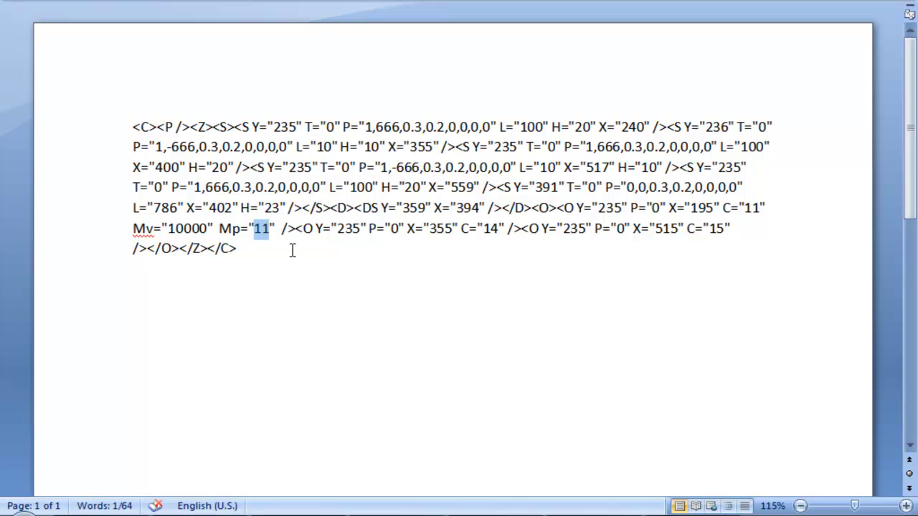
text(200)
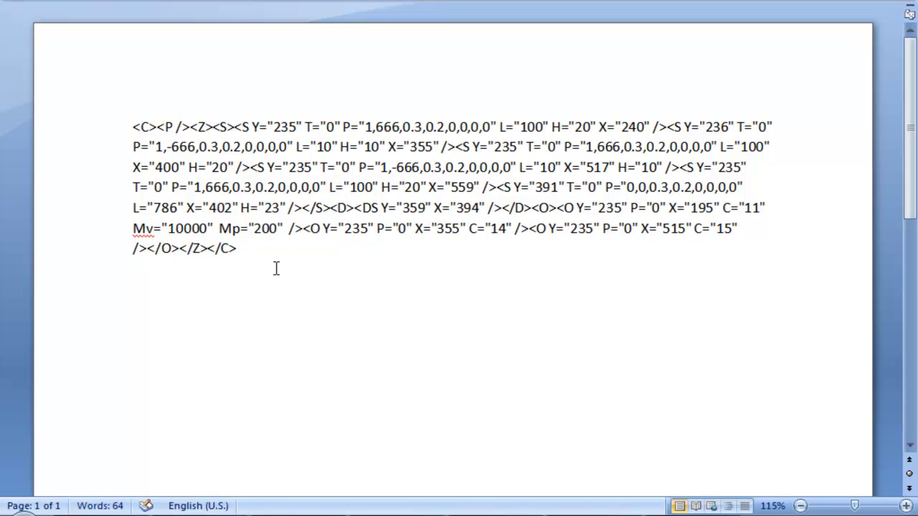
Copy the whole map code, load it in the map editor and start a validation run of the map
key(ctrl+a)
key(alt+Tab)
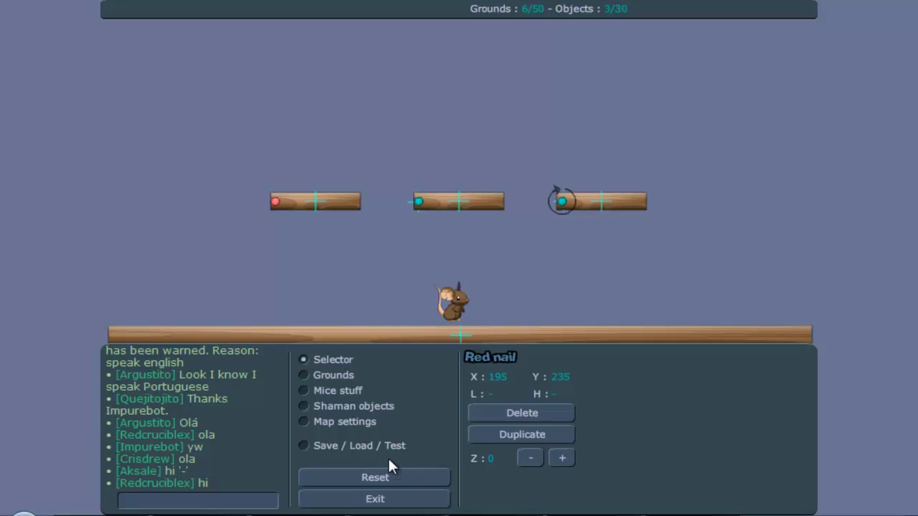
key(ctrl+v)
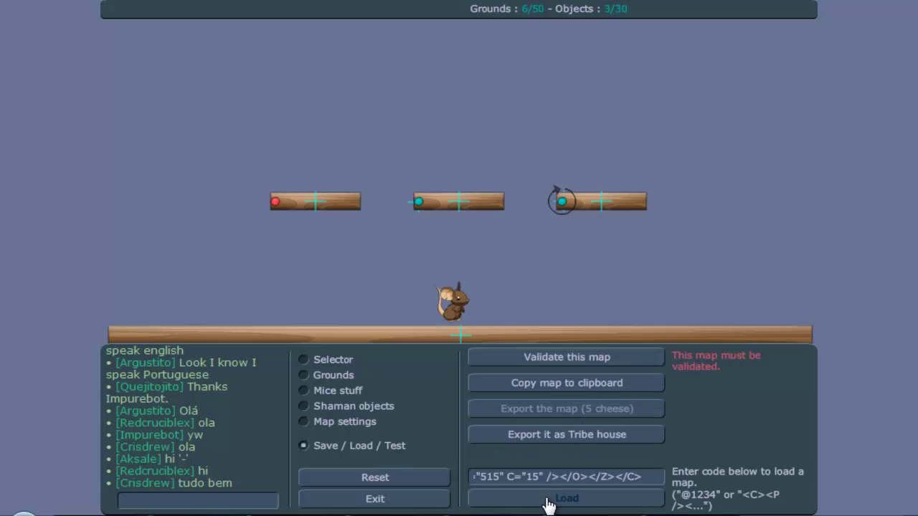
click(551, 500)
click(376, 446)
click(618, 367)
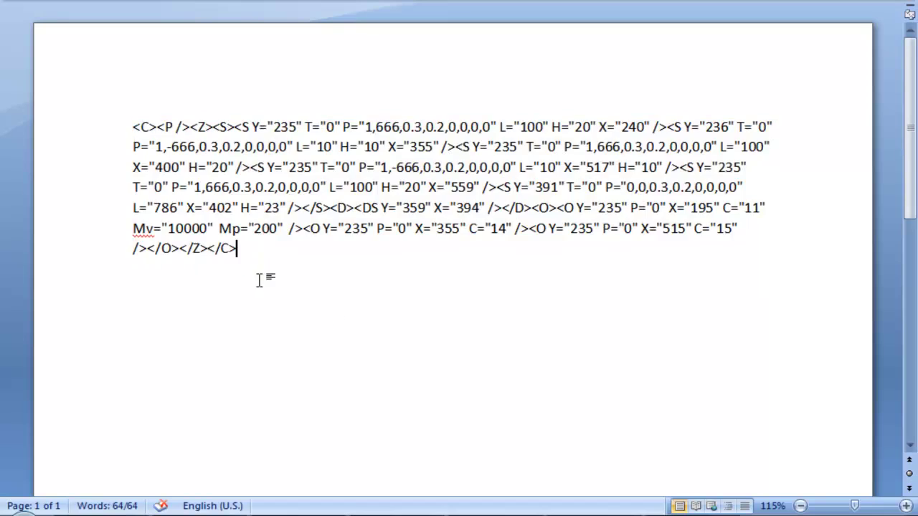
Raise the red nail's Mp to 2000 in Word, then load the updated code in the map editor and validate the map
text(0)
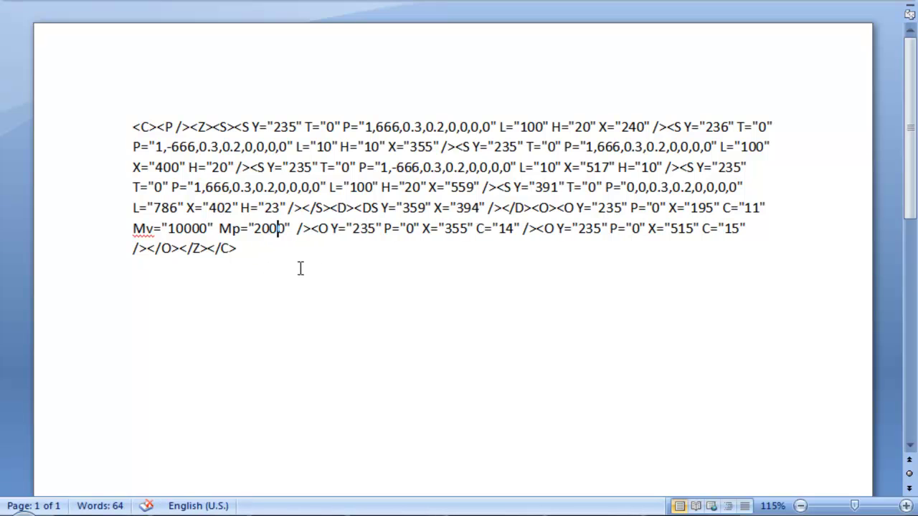
key(ctrl+a)
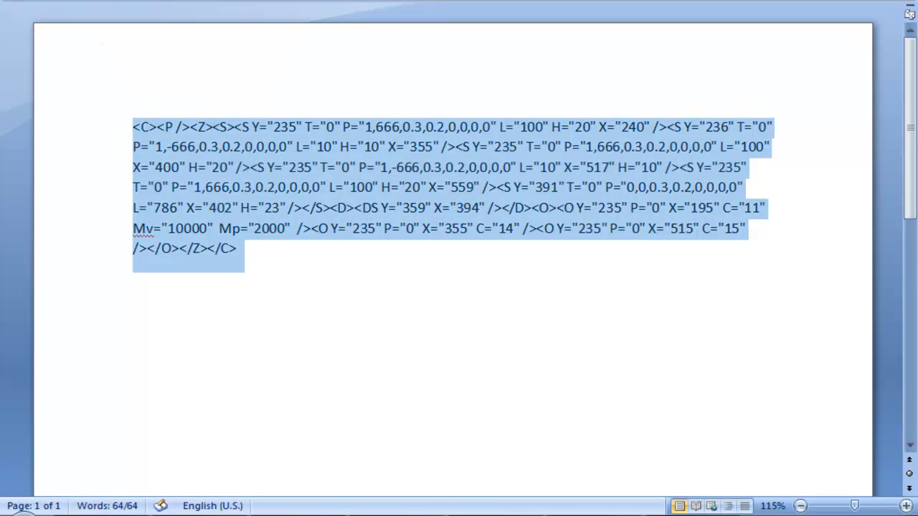
click(403, 459)
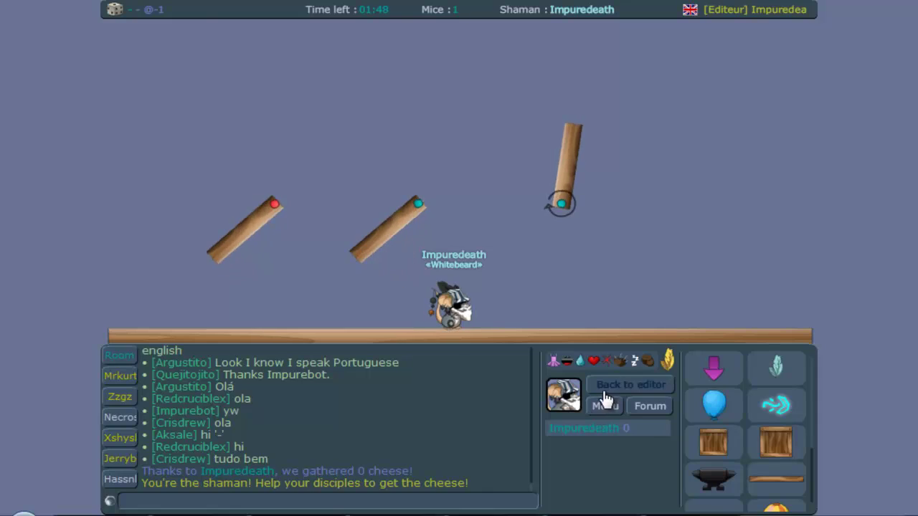
click(604, 396)
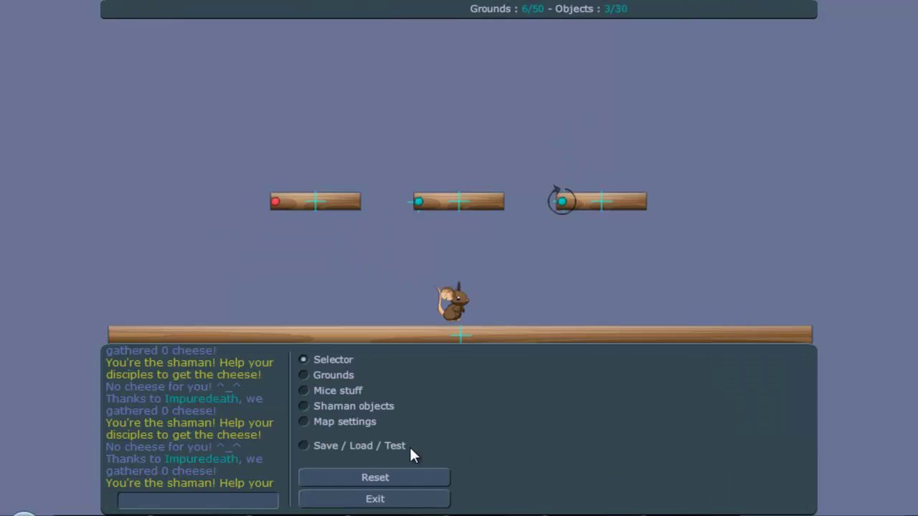
click(373, 446)
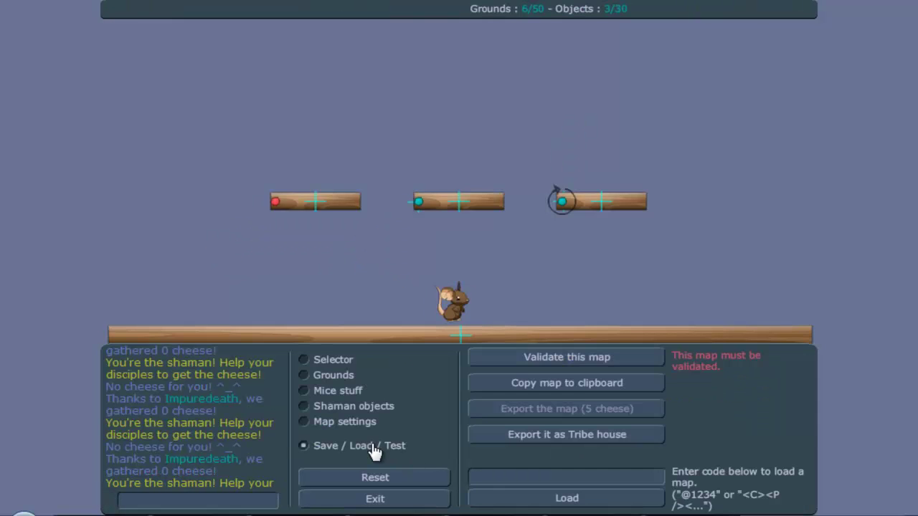
click(534, 359)
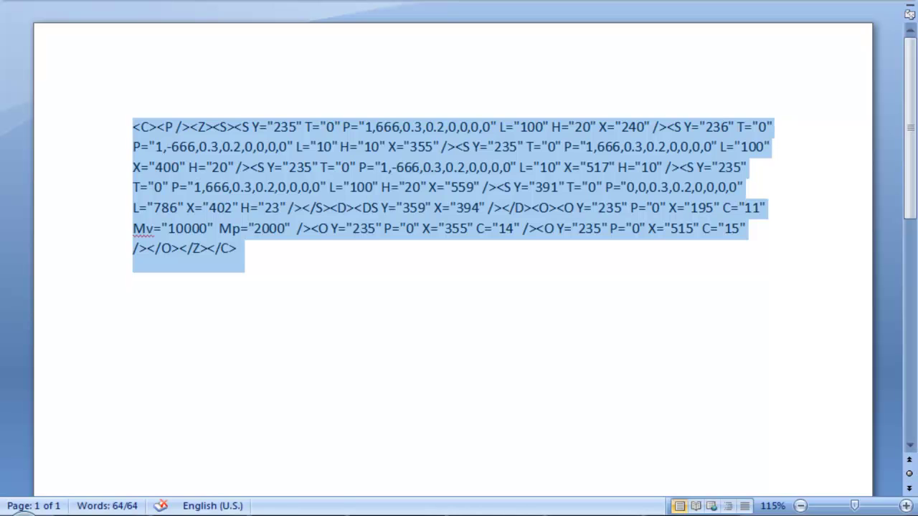
Set the red nail's Mp to 10000 in the Word document and copy the complete map code
click(315, 242)
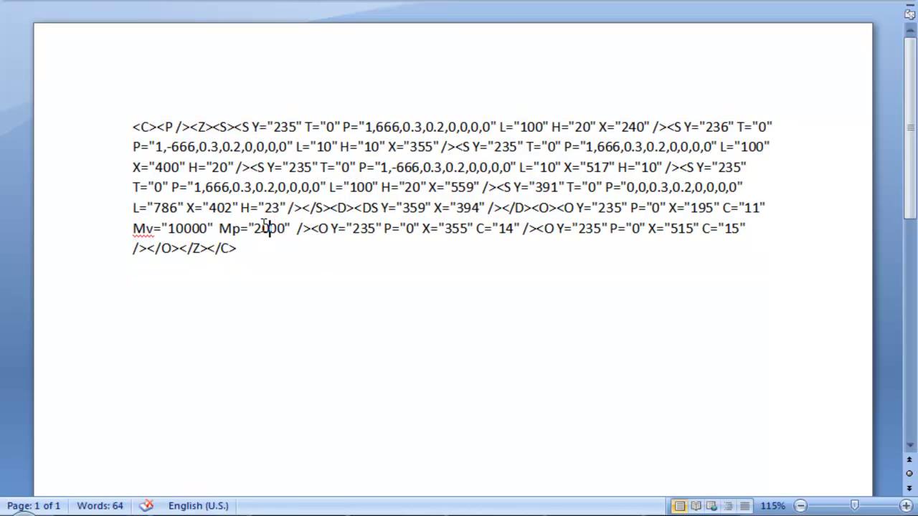
text(10)
key(ctrl+a)
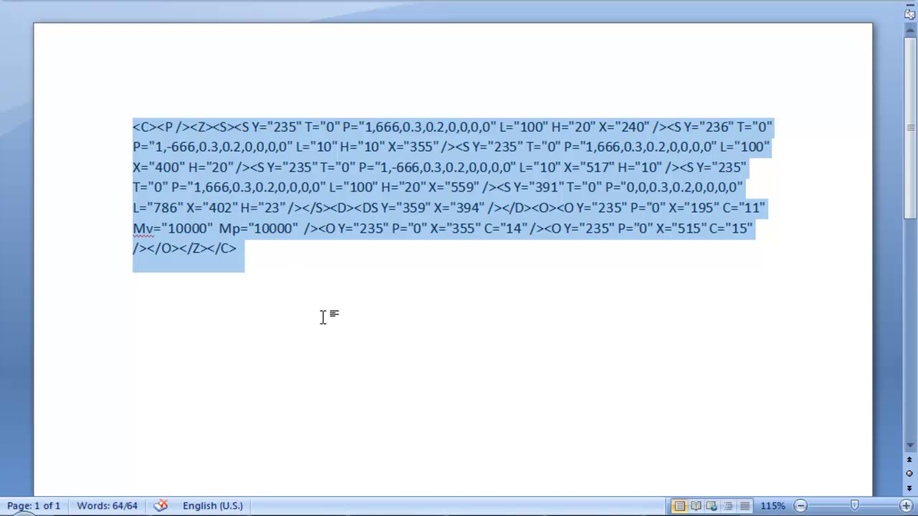
Switch to the map editor, load the code with Mp 10000 and start another validation run
key(alt+Tab)
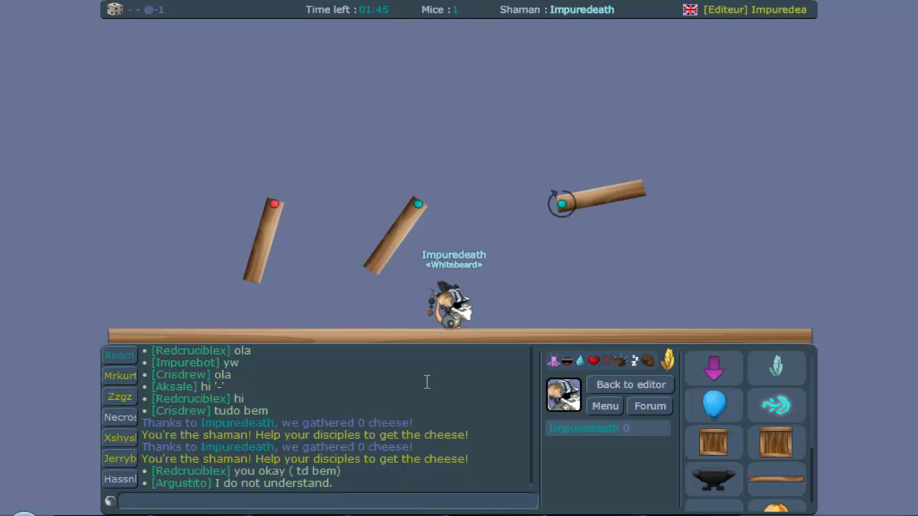
click(594, 385)
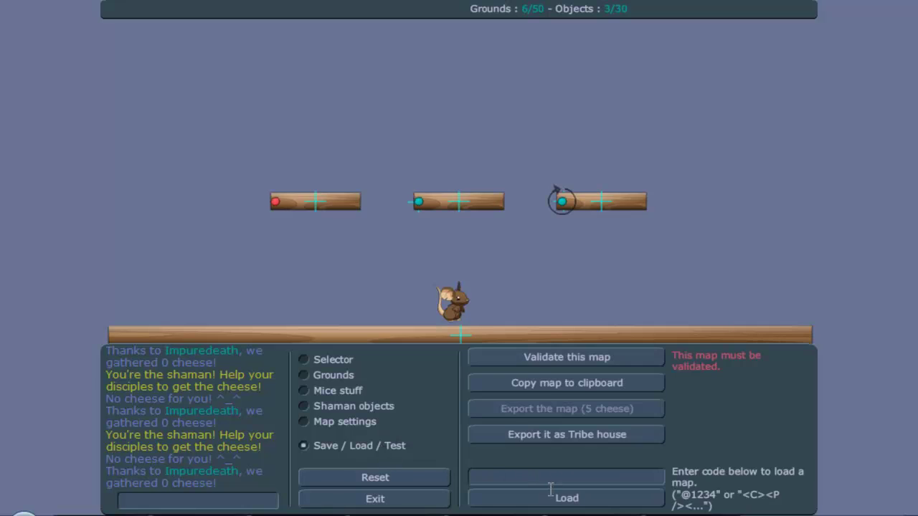
click(550, 493)
click(390, 446)
click(556, 366)
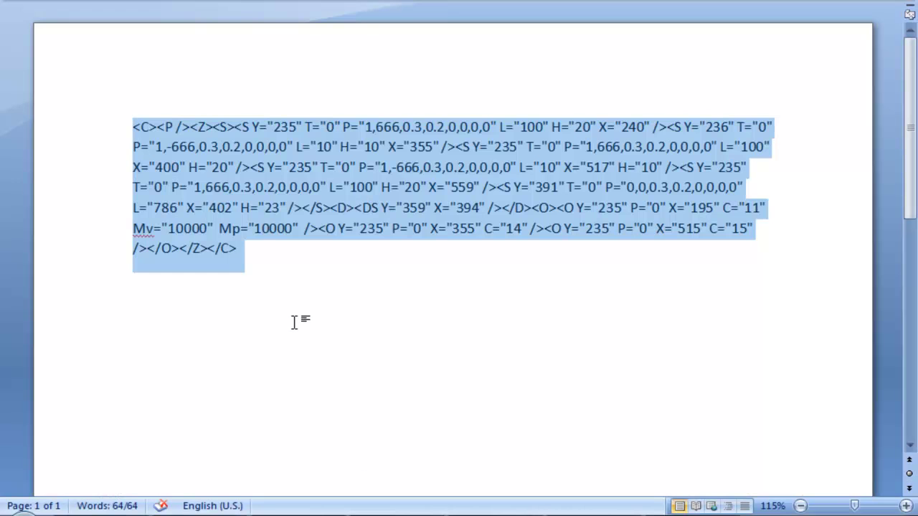
Return to the running map and summon a balloon under the red-nail plank to test its force
click(305, 321)
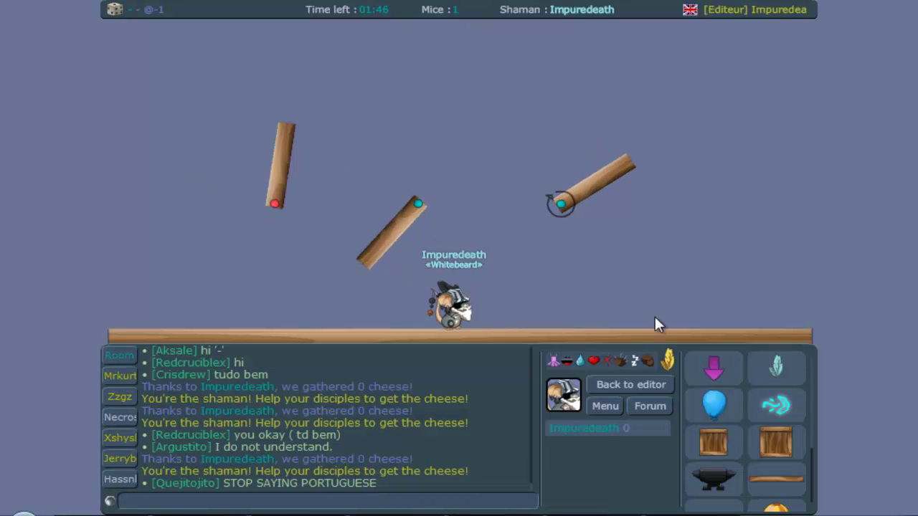
click(717, 409)
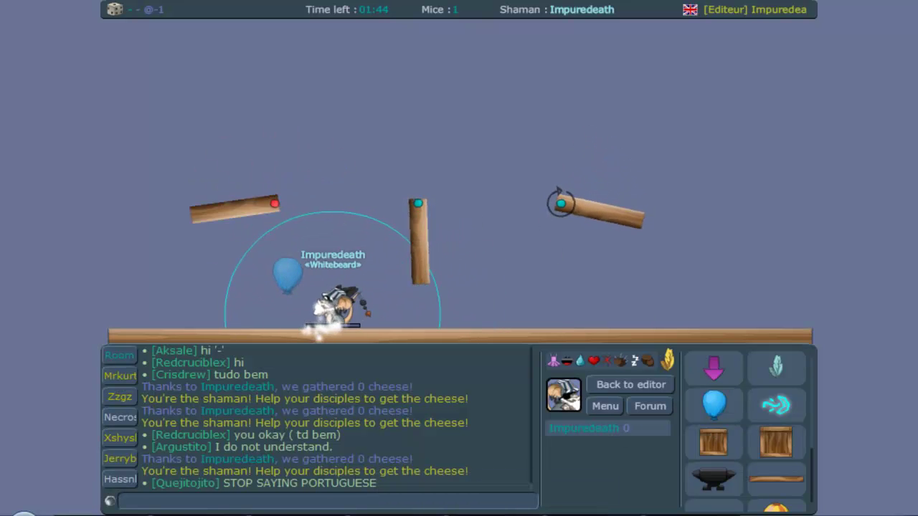
click(287, 276)
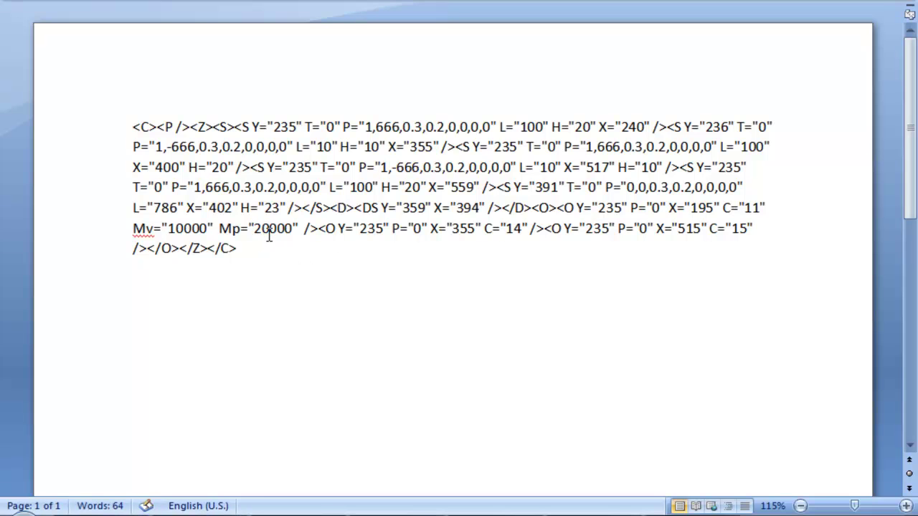
Set the red nail's Mp to 220000 in Word, copy the full map code and switch back to the game
text(2)
drag(243, 262, 71, 91)
key(alt+Tab)
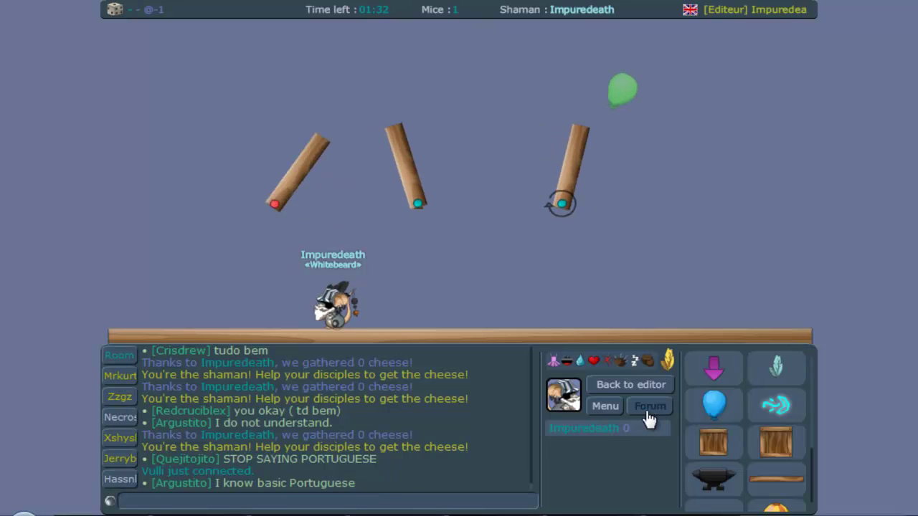
Leave the running test, load the code with Mp 220000 in the map editor and validate the map
click(631, 383)
click(408, 452)
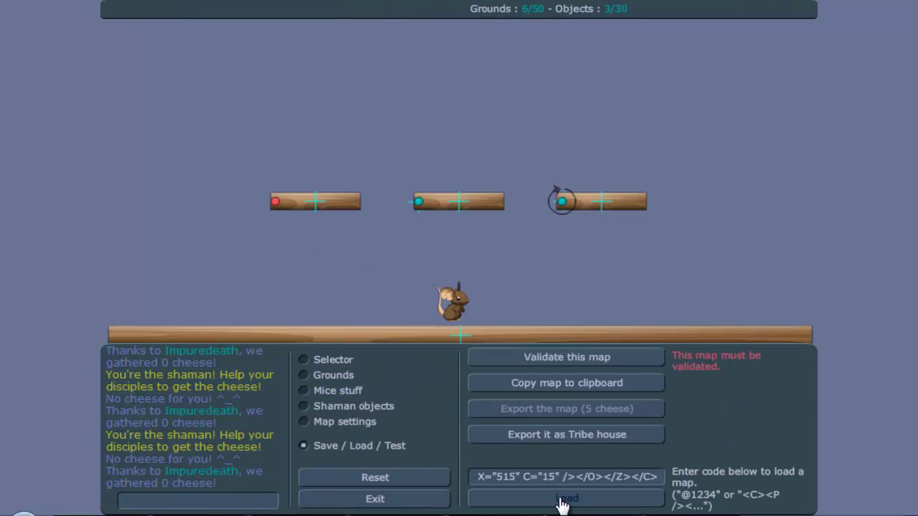
click(562, 504)
click(404, 450)
click(628, 359)
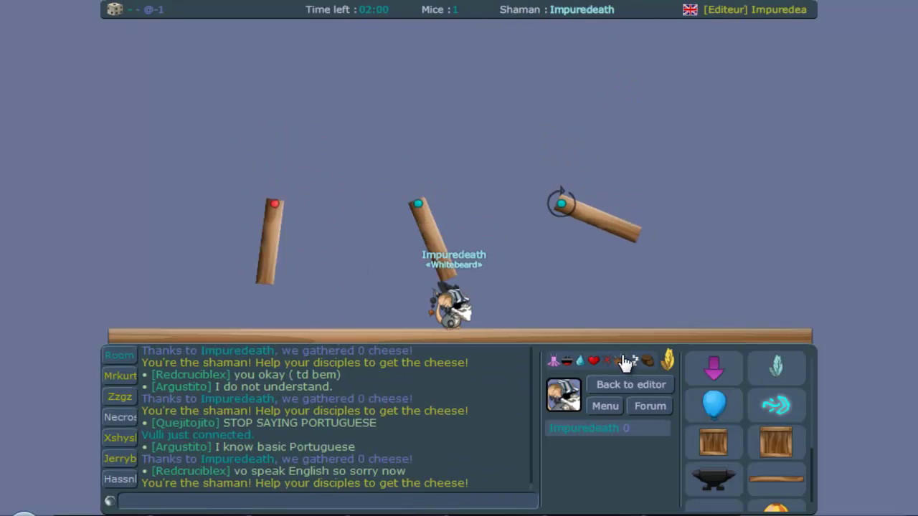
Test the red-nail plank by moving the mouse beneath it and summoning a balloon, then return to the editor
key(Left)
click(714, 407)
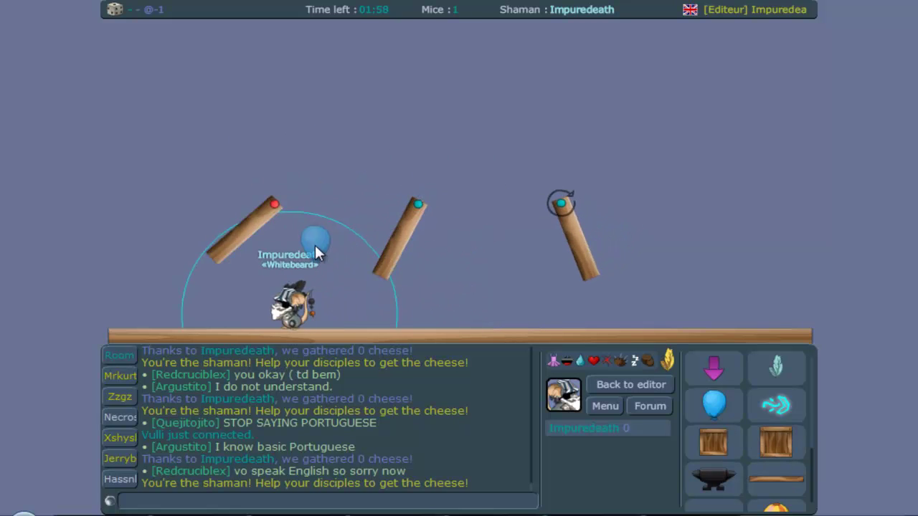
click(301, 245)
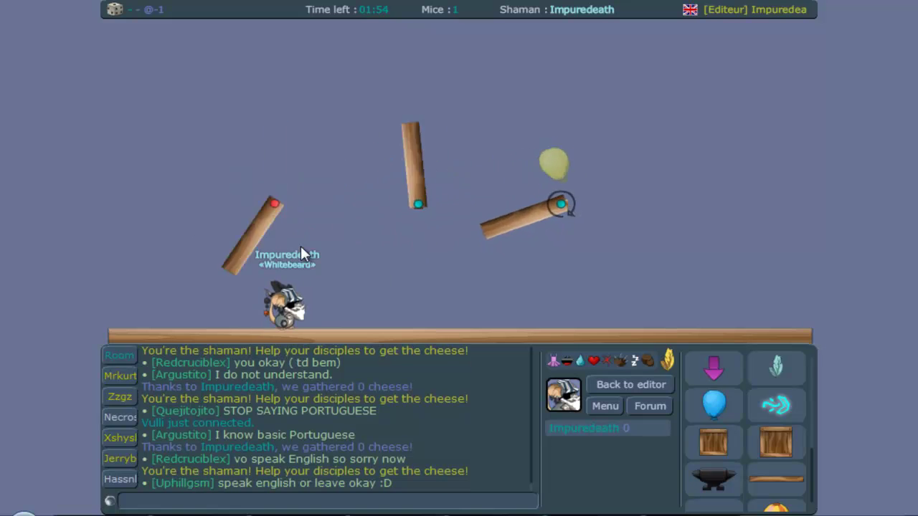
key(Right)
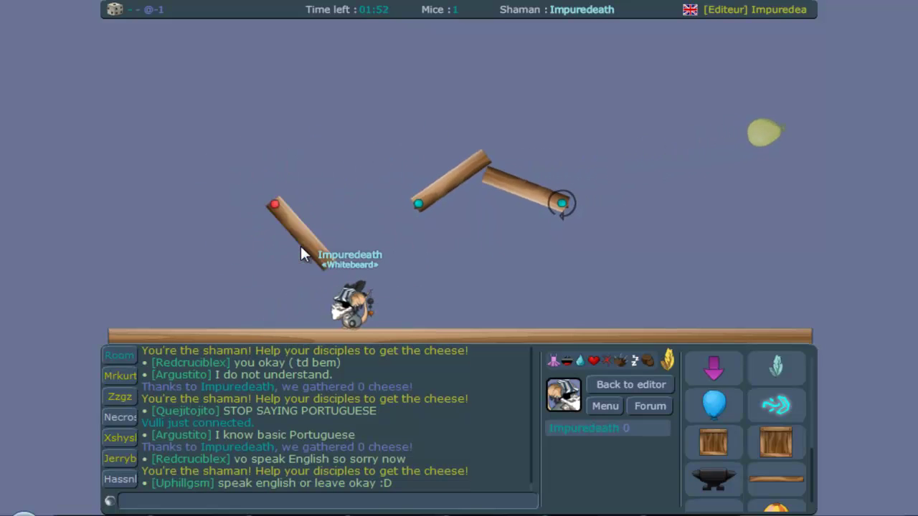
click(617, 385)
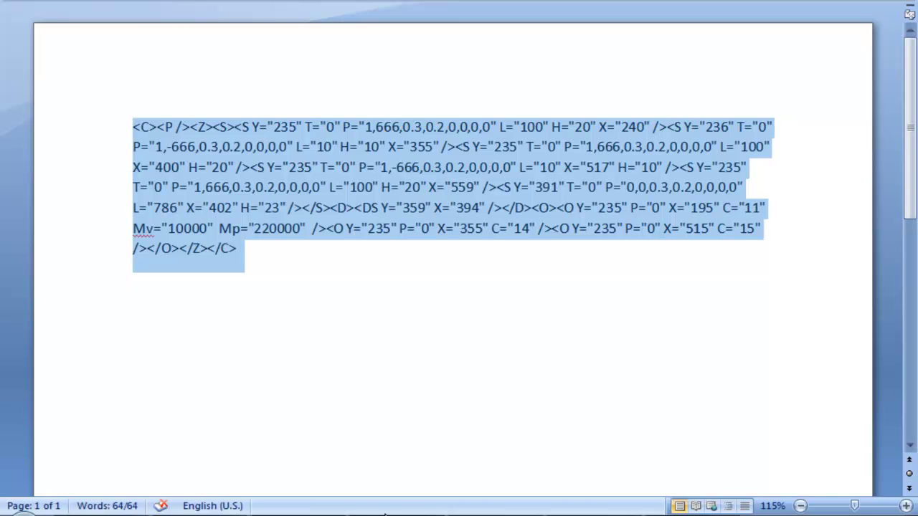
Switch to Word, set the red nail's Mv to -10000 and copy the complete map code
click(277, 299)
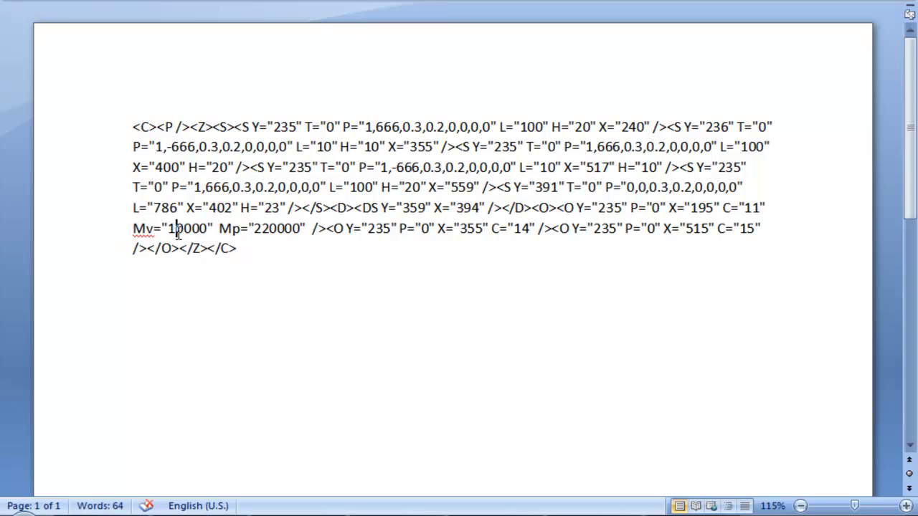
text(-)
key(ctrl+a)
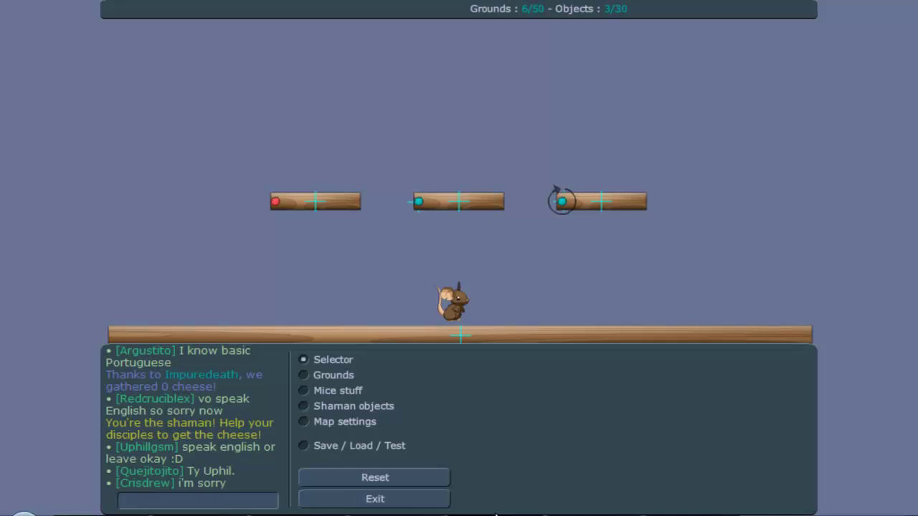
Load the code with the negative Mv value in the map editor and start a validation run
click(398, 446)
click(570, 500)
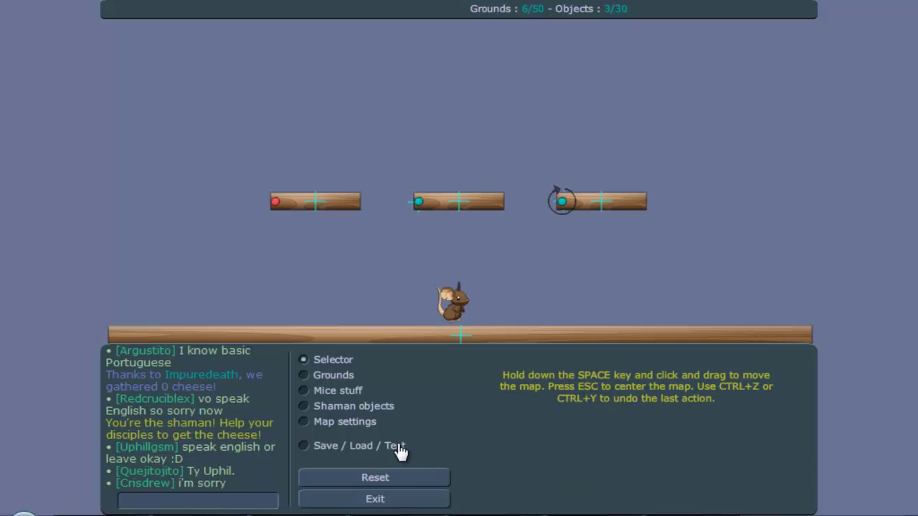
click(395, 447)
click(574, 357)
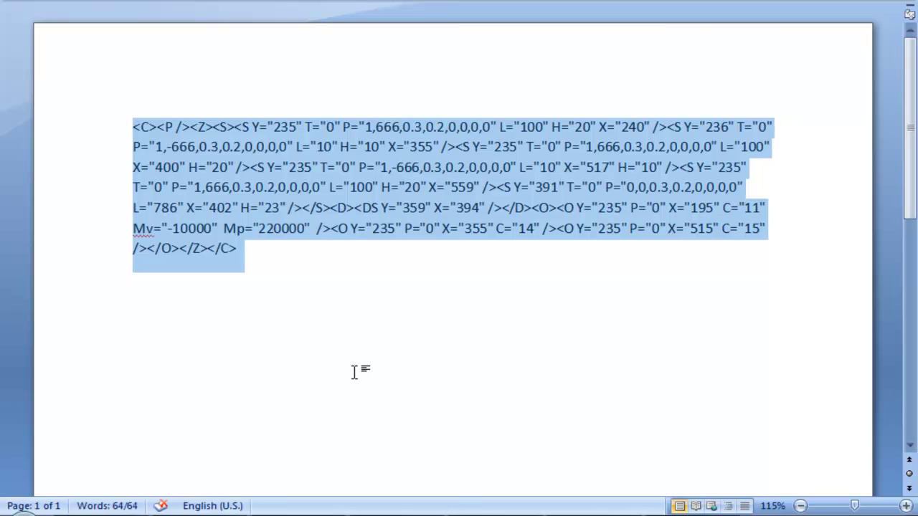
In Word, copy the Mv="-10000" Mp="220000" attributes from the red nail's entry to the end of the C="14" object's entry
click(369, 248)
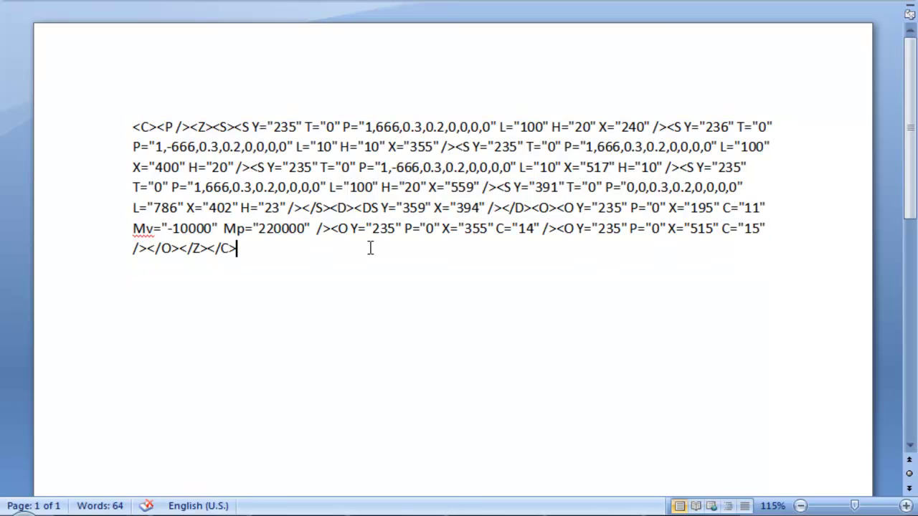
drag(315, 228, 134, 228)
key(ctrl+c)
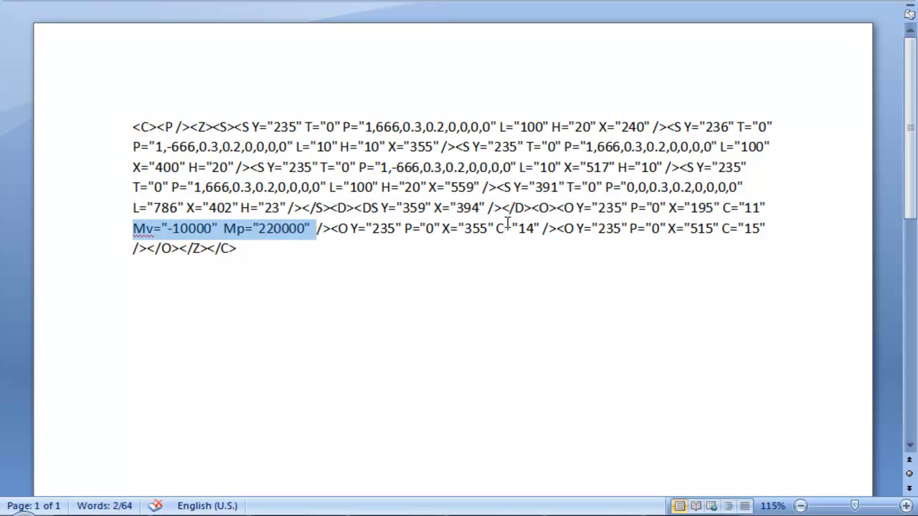
click(542, 229)
key(ctrl+v)
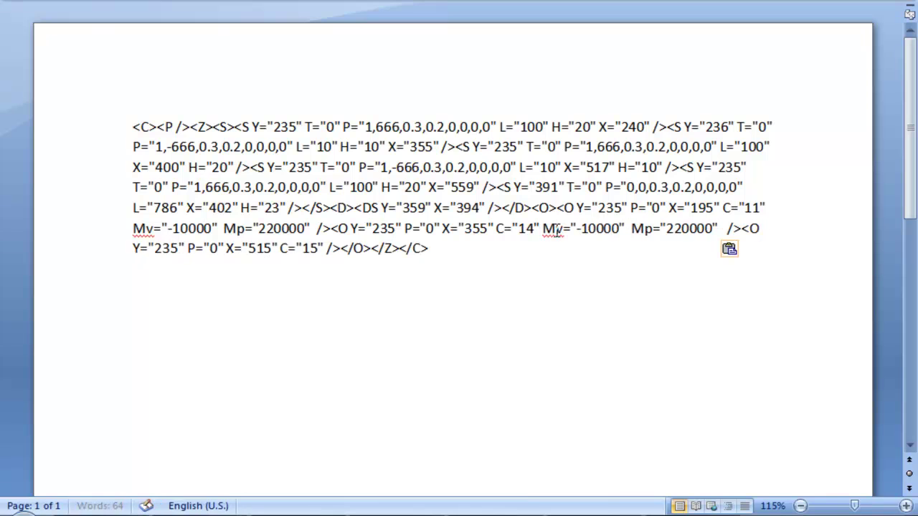
Add Mv="10000" Mp="220000" to the C="15" object's entry and set the C="14" object's values to Mv="5000" Mp="10000"
click(327, 248)
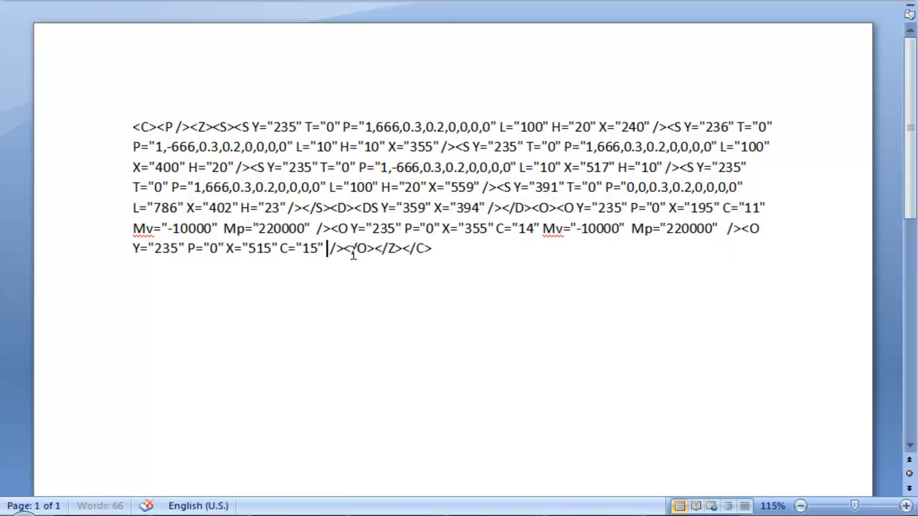
key(ctrl+v)
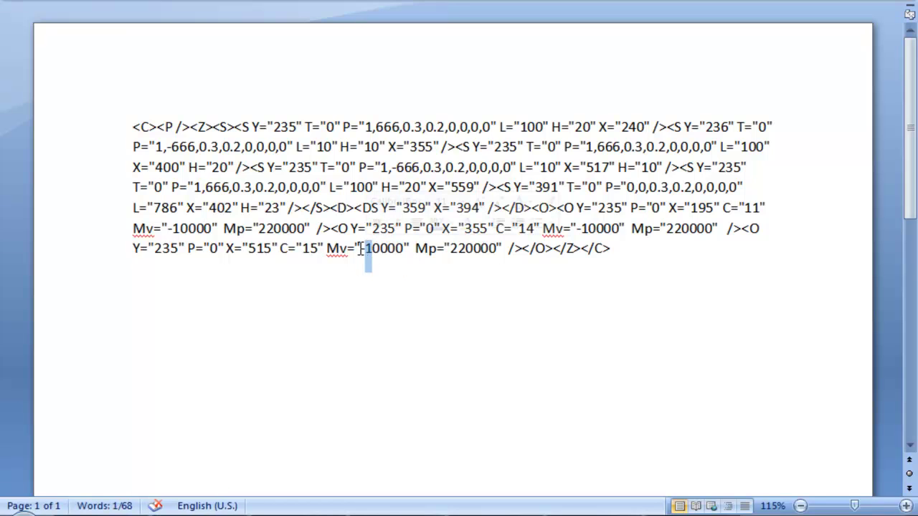
key(Delete)
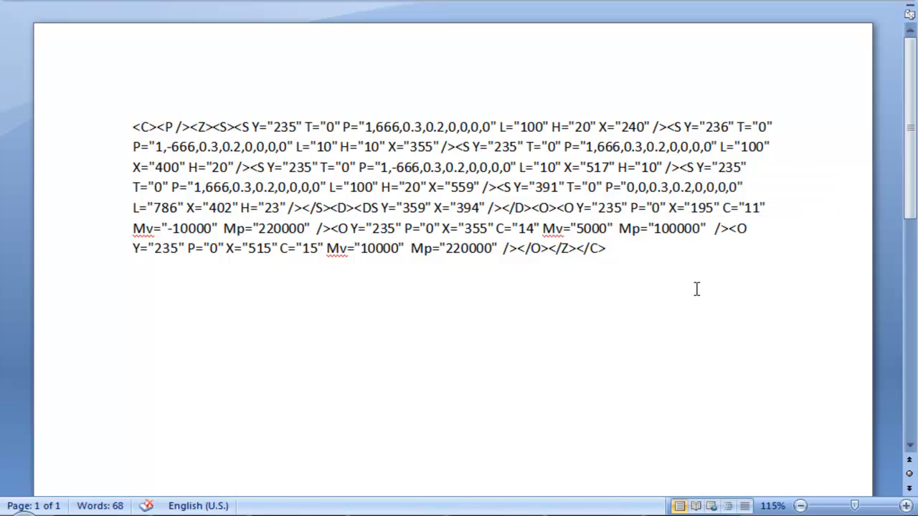
Copy the complete edited map code from Word, load it in the map editor and start a validation run
key(ctrl+a)
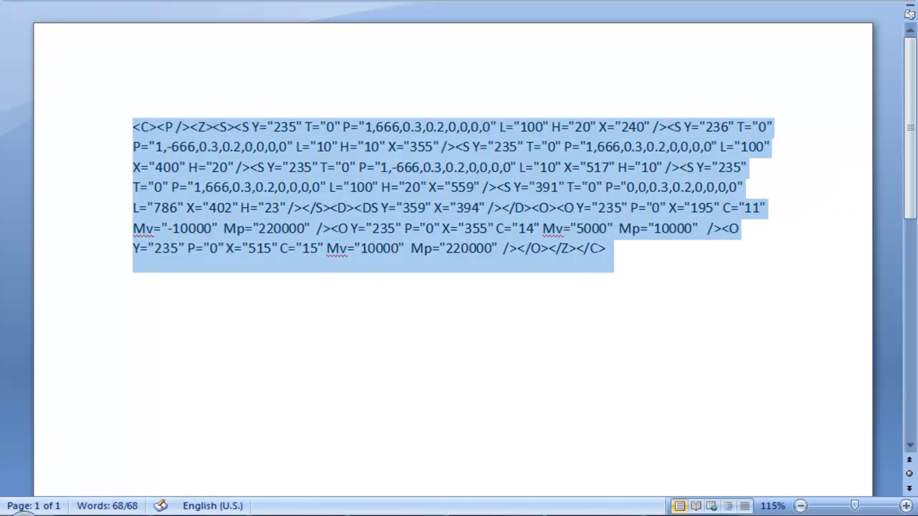
key(alt+Tab)
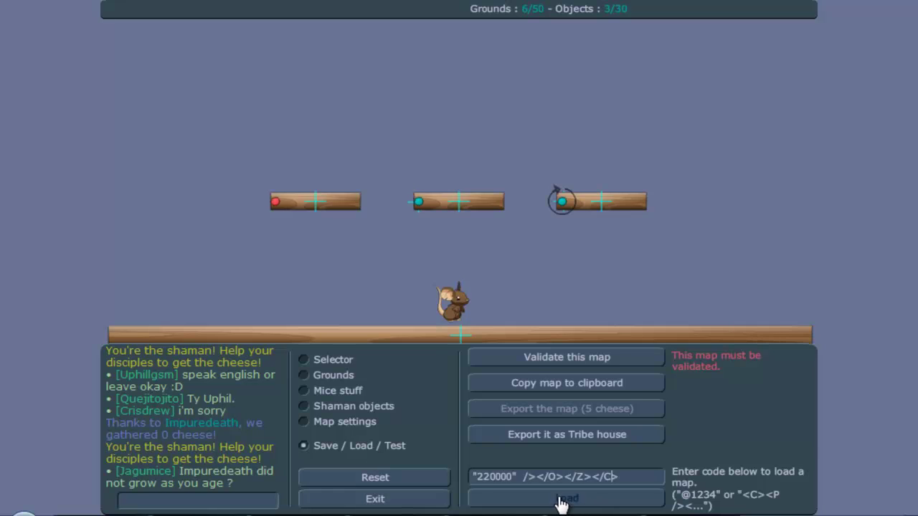
click(562, 500)
click(410, 446)
click(541, 368)
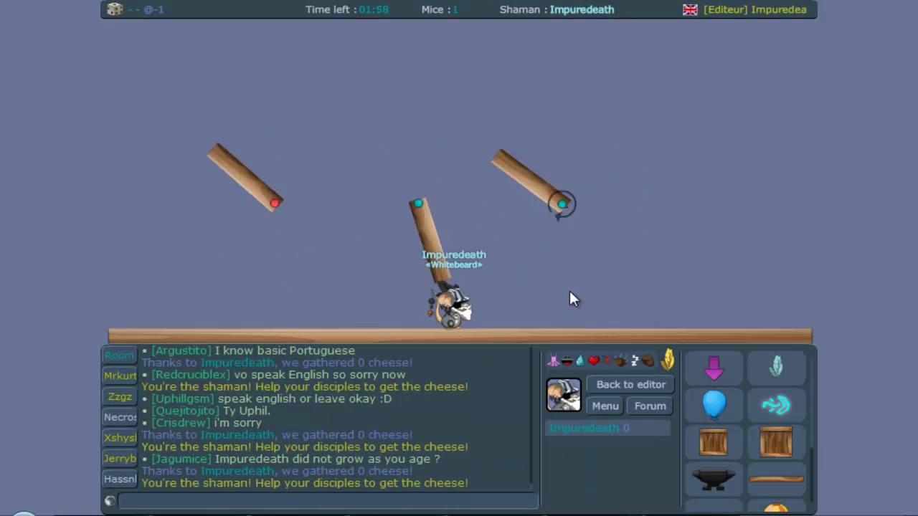
Test the three motorized planks by moving the mouse beneath them and summoning a balloon near the middle plank, and return to the editor
key(Left)
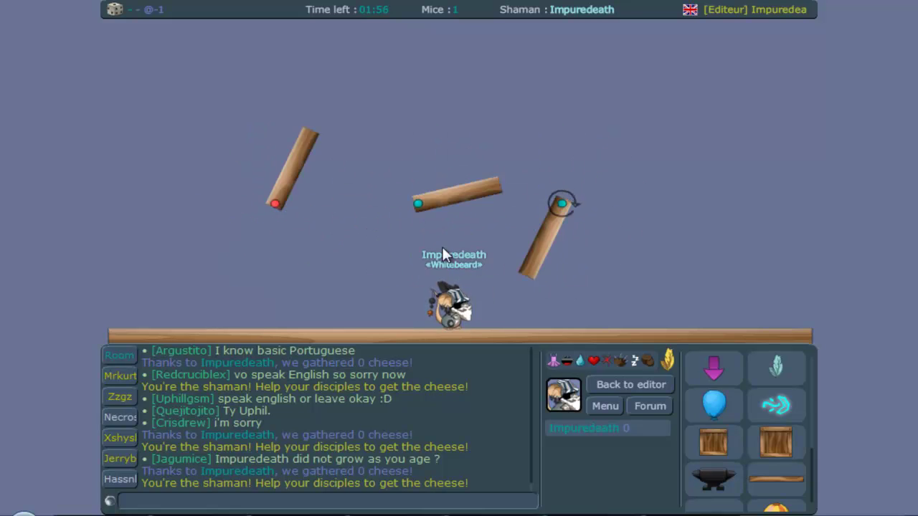
key(Up)
key(Right)
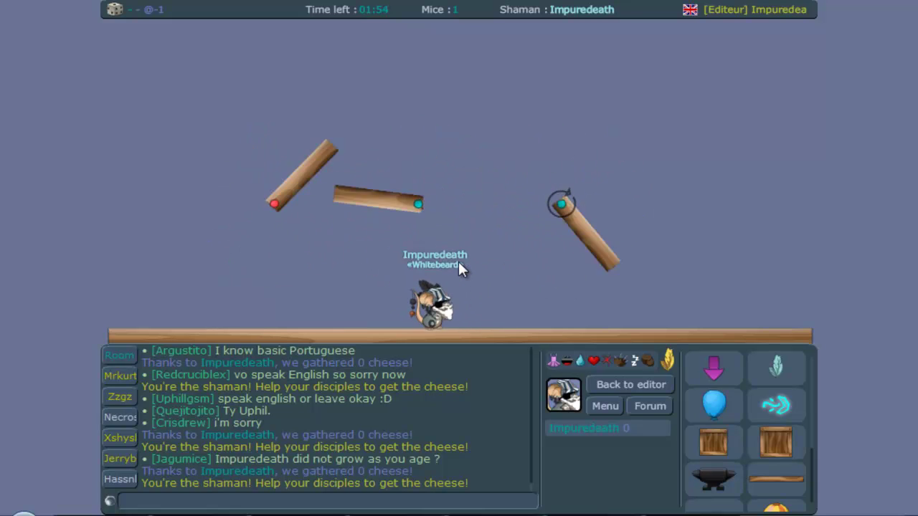
click(712, 404)
click(414, 260)
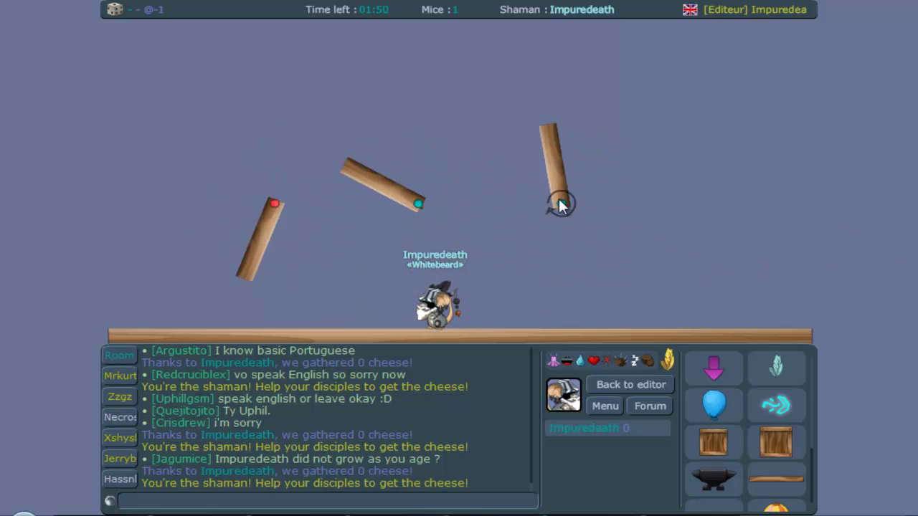
key(Right)
key(Up)
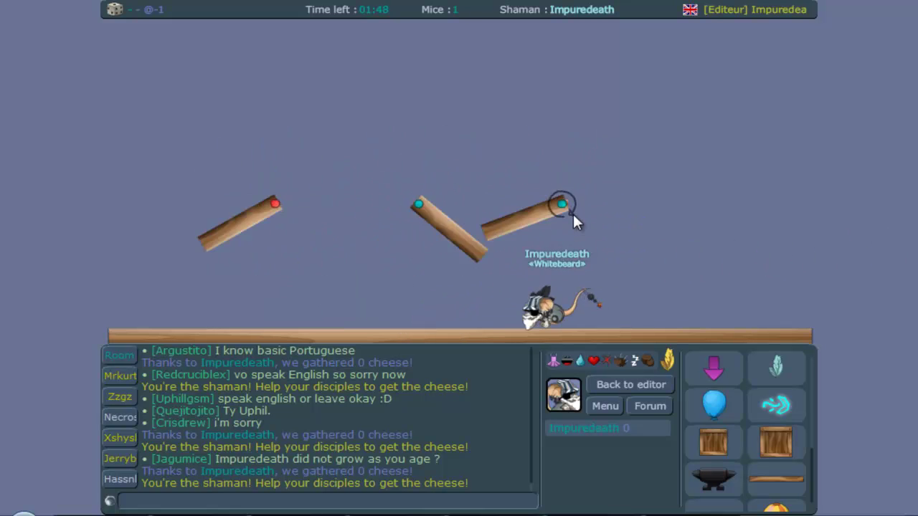
click(631, 384)
Start another validation run of the loaded map and walk the mouse back and forth beneath the rotating planks
click(586, 209)
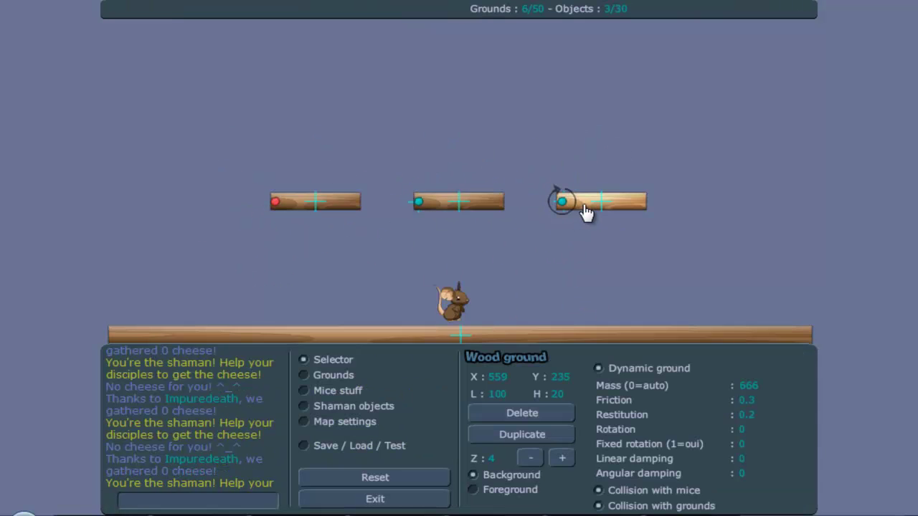
click(356, 452)
click(560, 357)
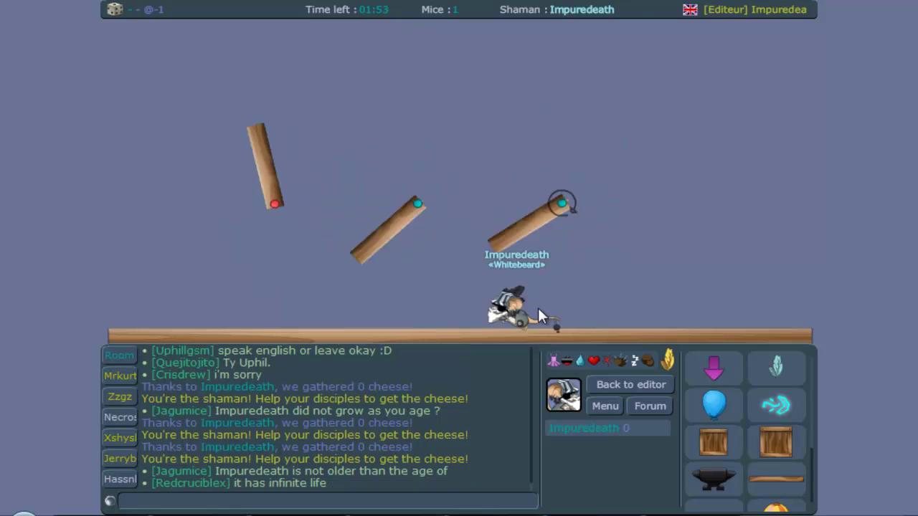
key(Left)
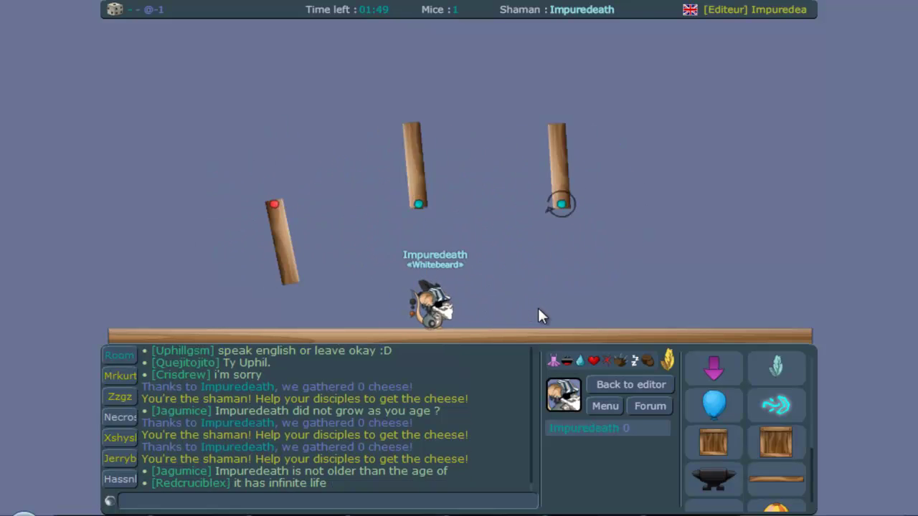
key(Right)
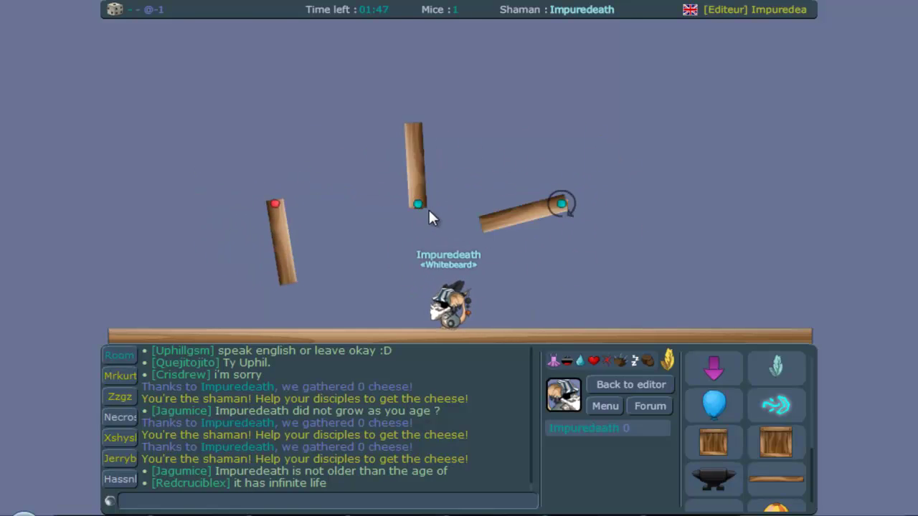